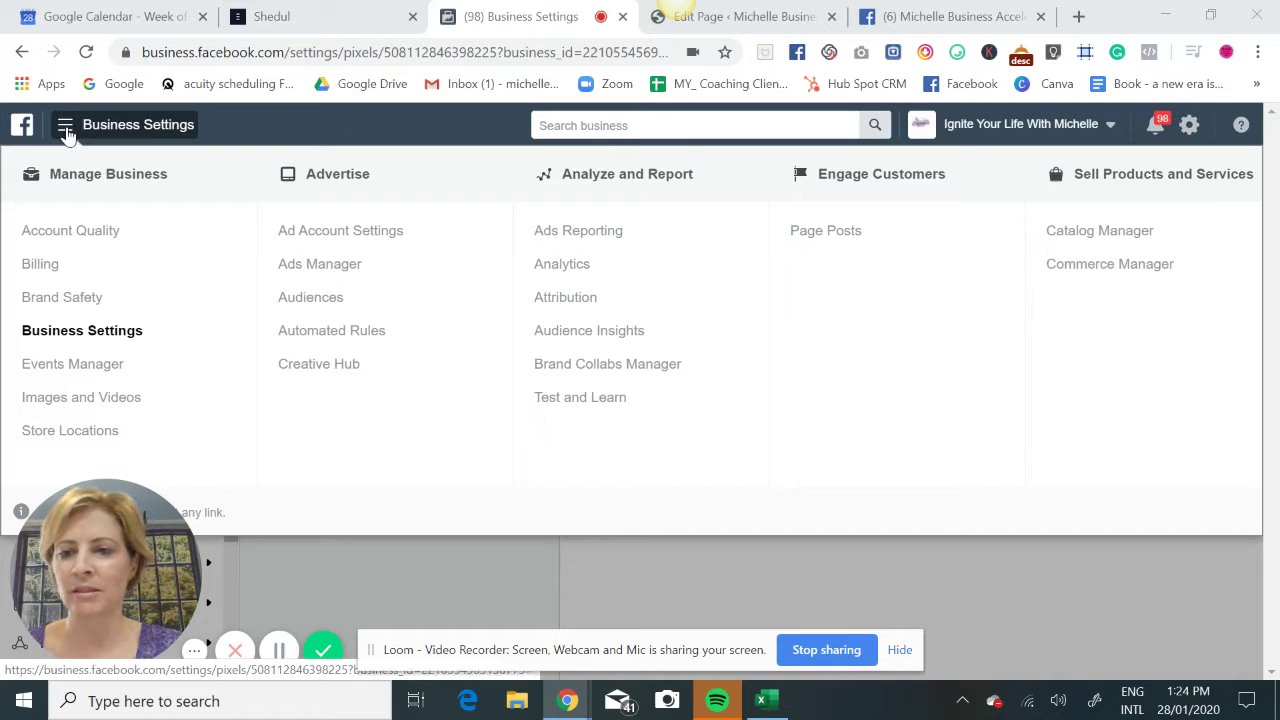
Step: Open the Pixels list under Data Sources in Business Settings
left_click(65, 128)
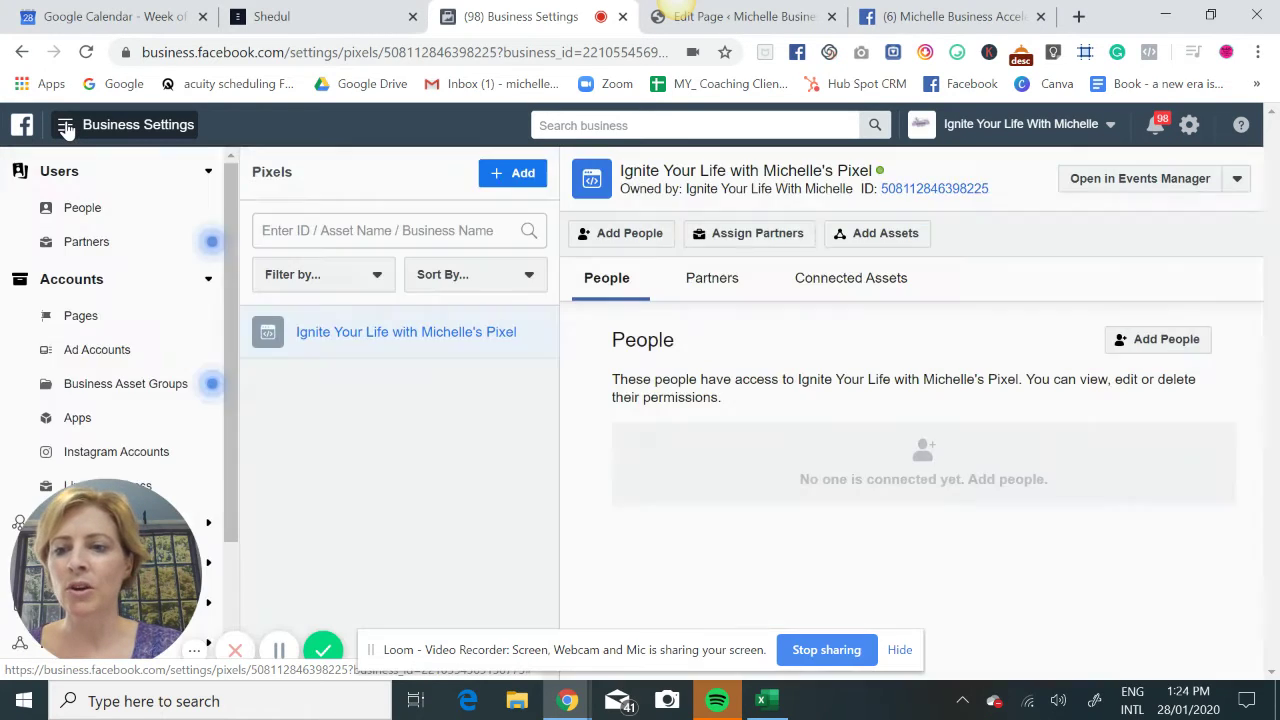
left_click(65, 128)
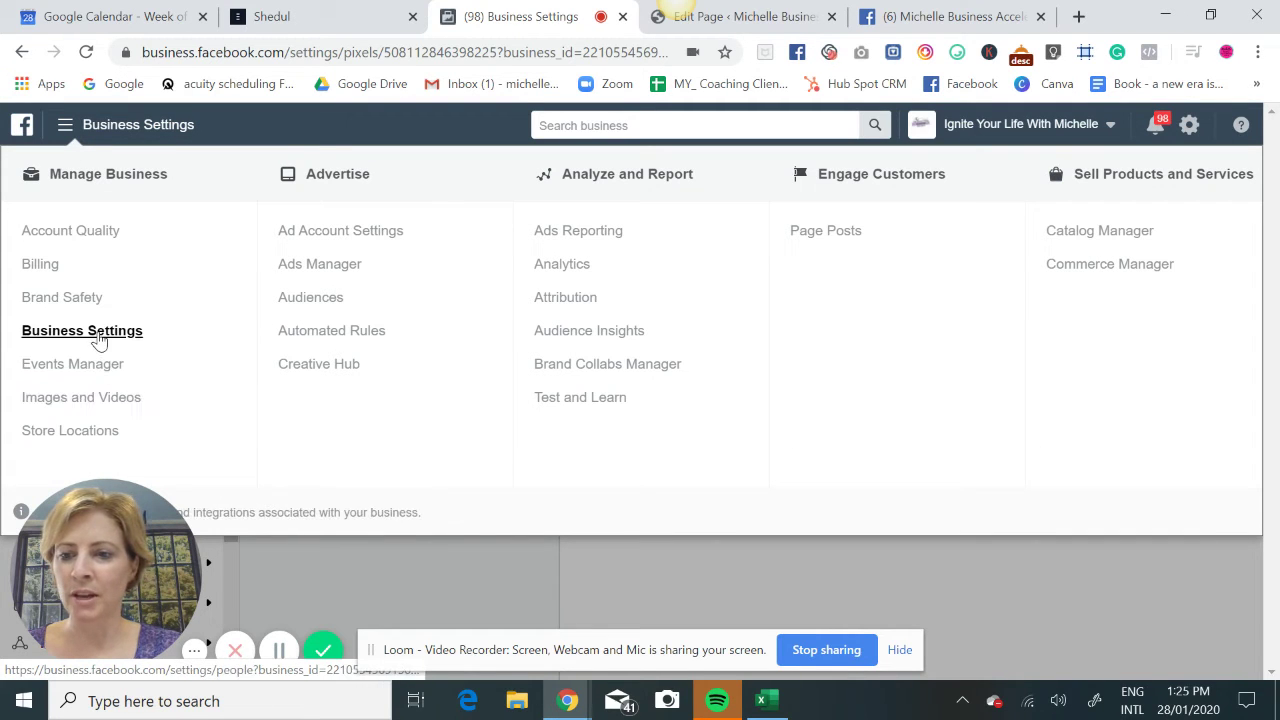
left_click(100, 341)
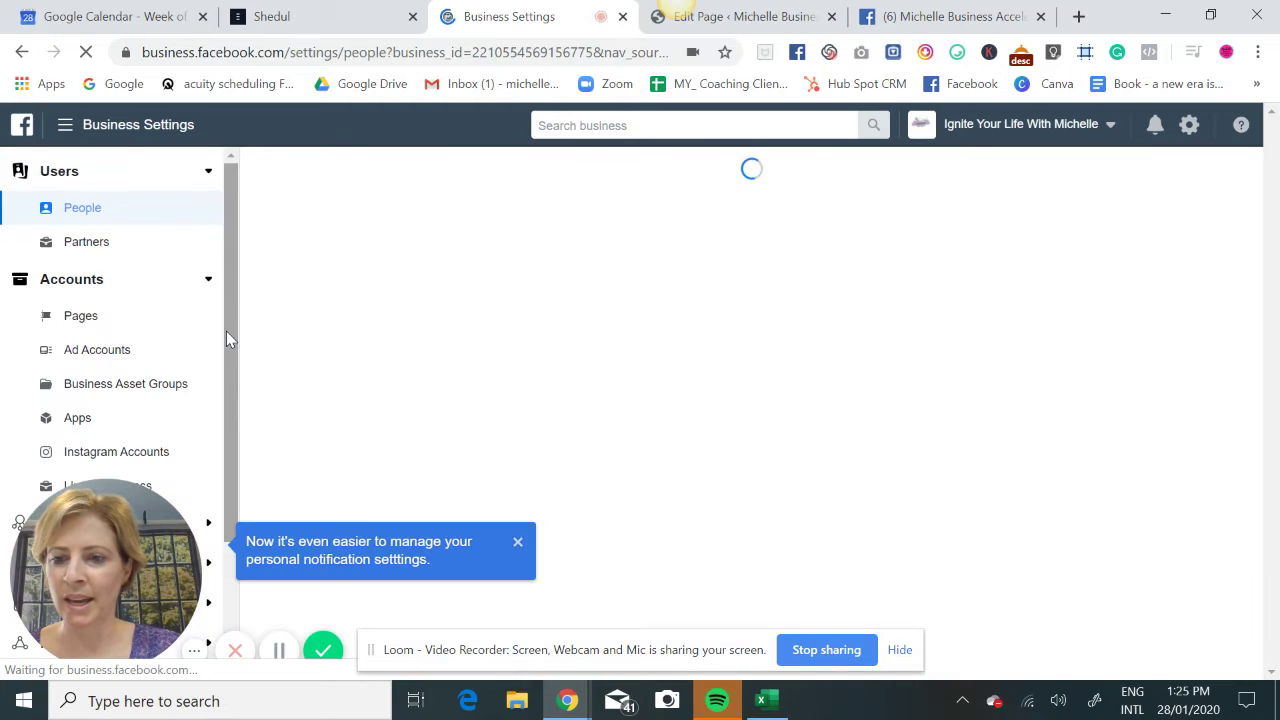
left_click_drag(226, 331, 228, 426)
left_click(201, 332)
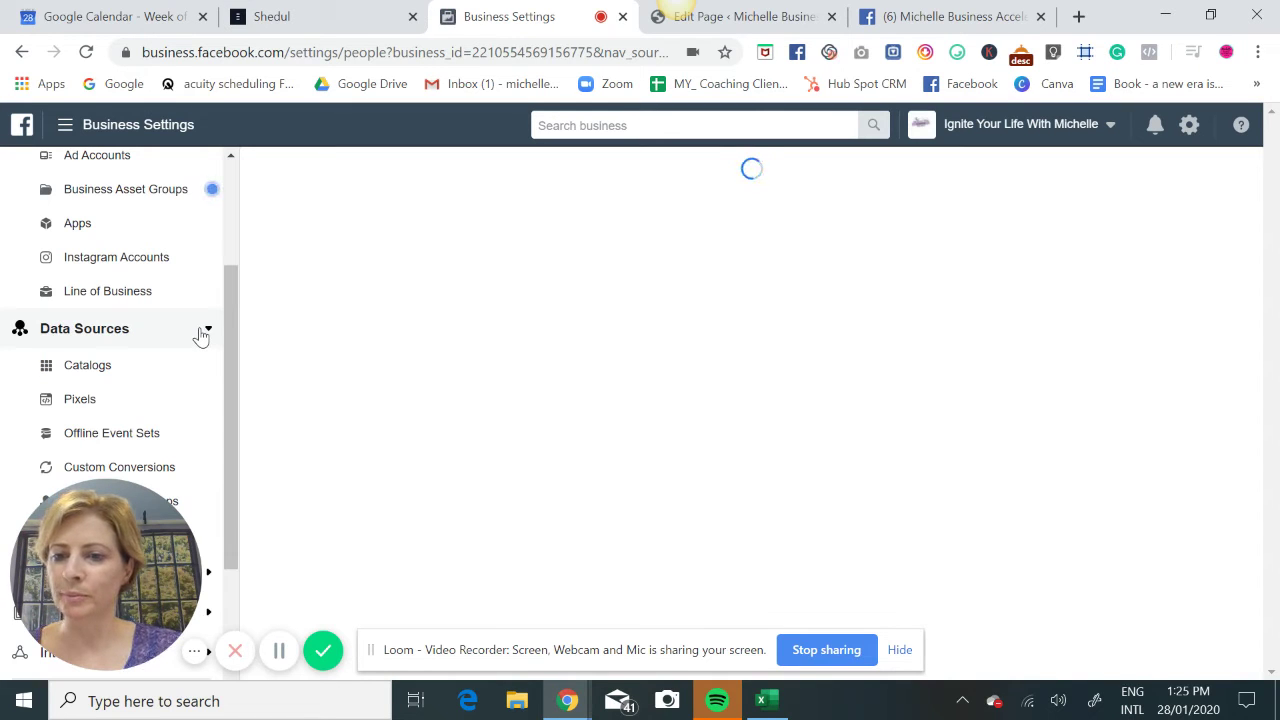
left_click(93, 403)
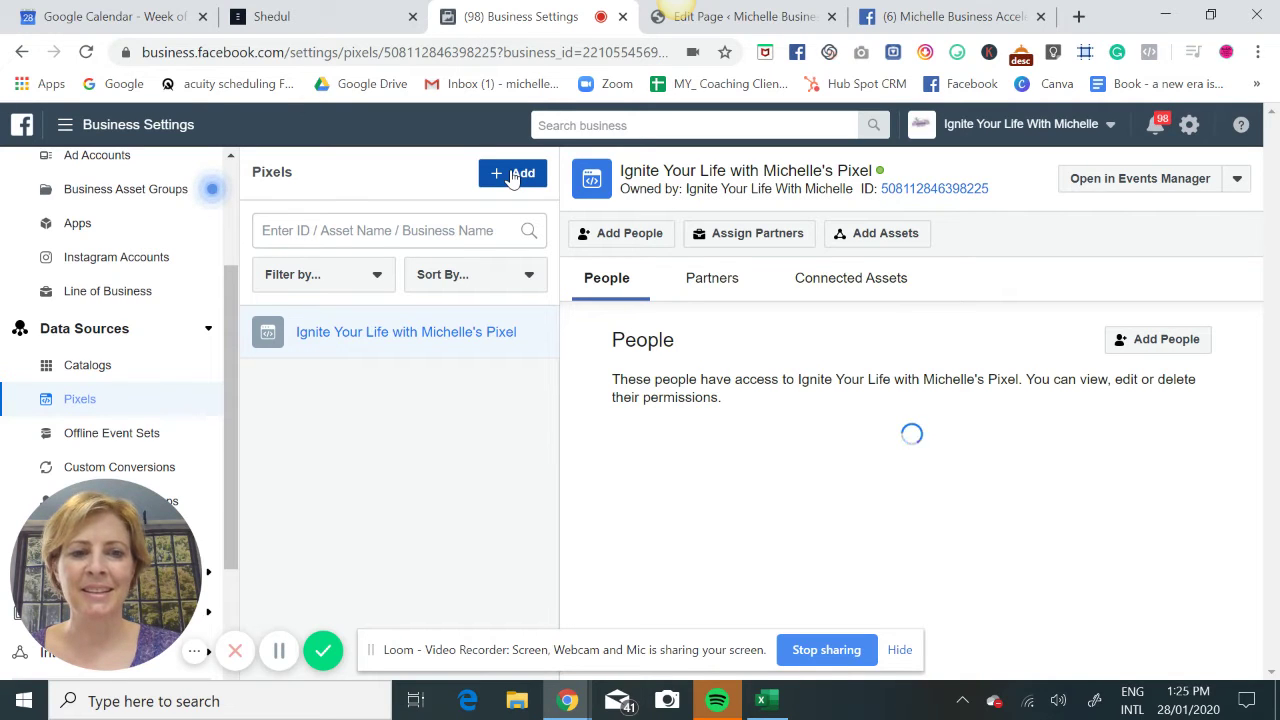
Step: Start adding a new pixel to the business and name it "FemPowered Pixel"
left_click(513, 176)
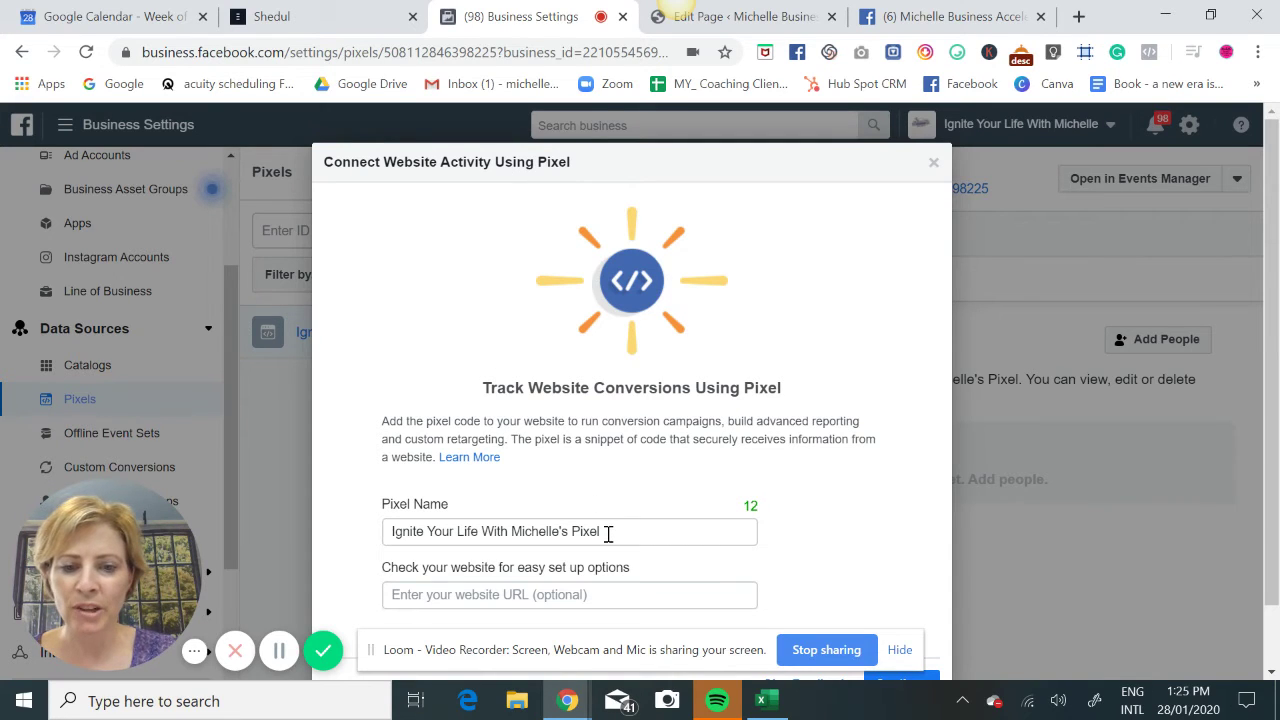
left_click_drag(606, 531, 389, 538)
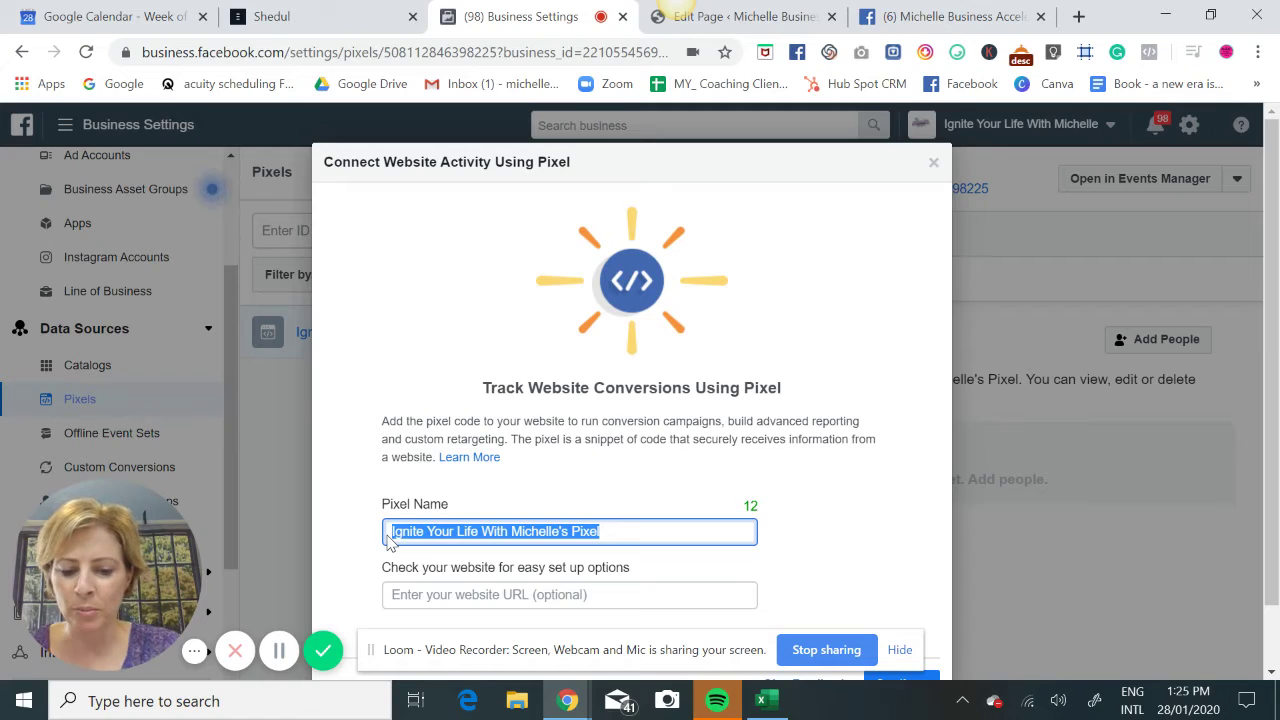
type("F")
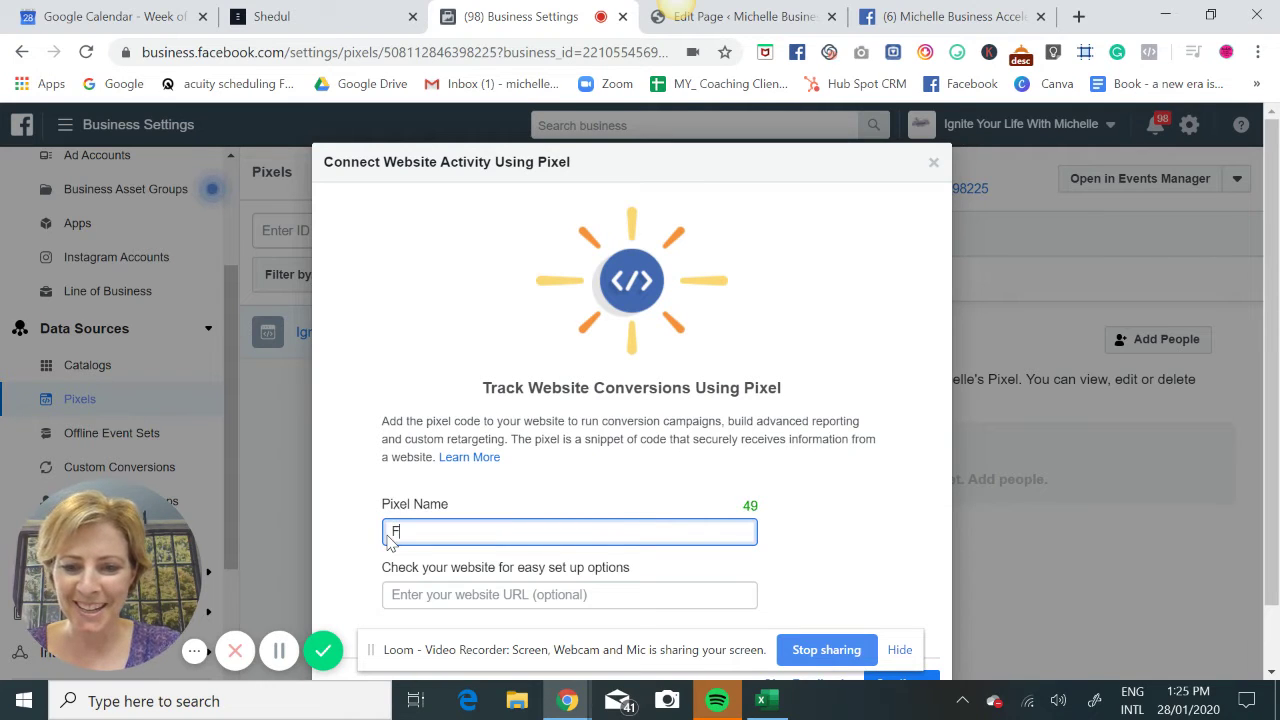
type("emPow")
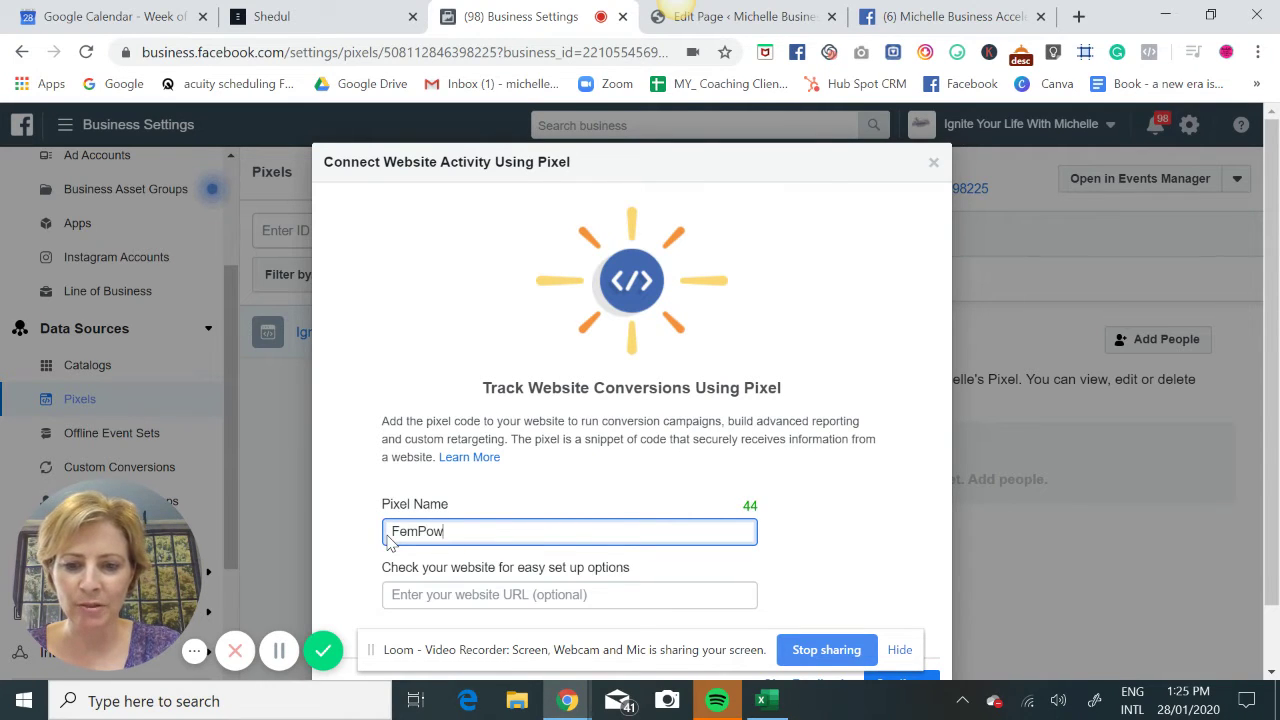
type("ered Pl")
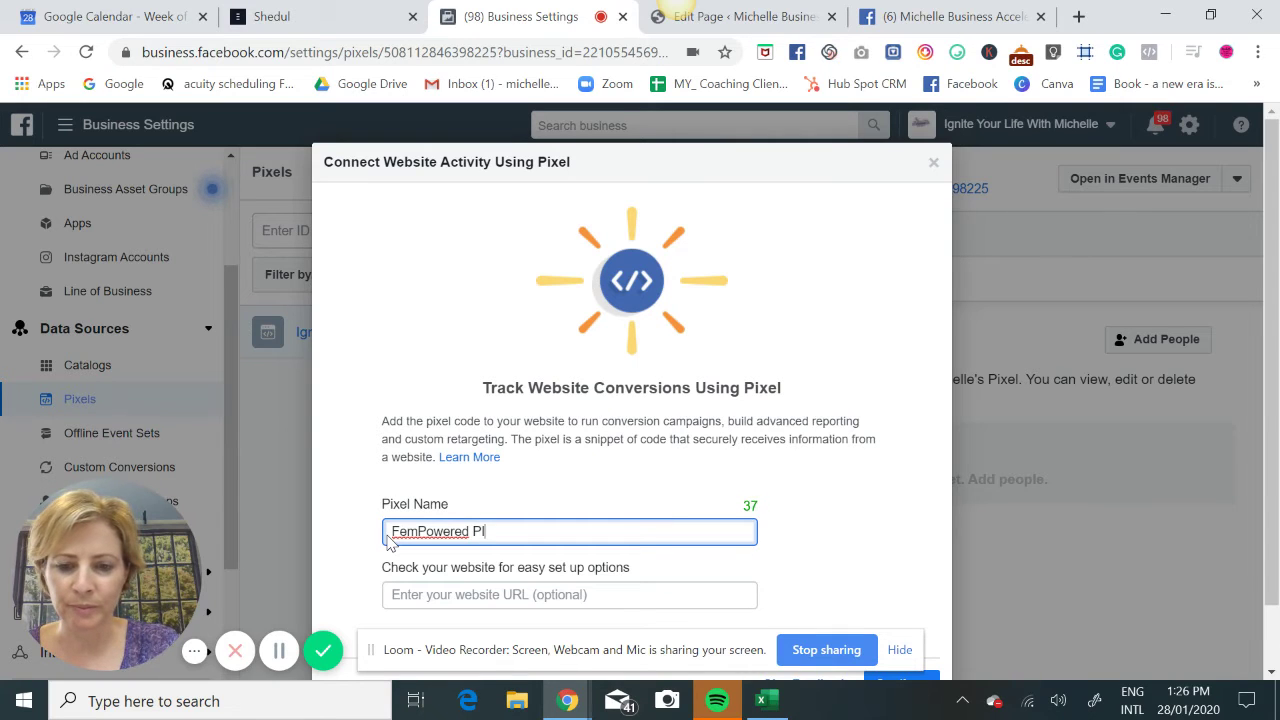
key("BackSpace")
type("ixel")
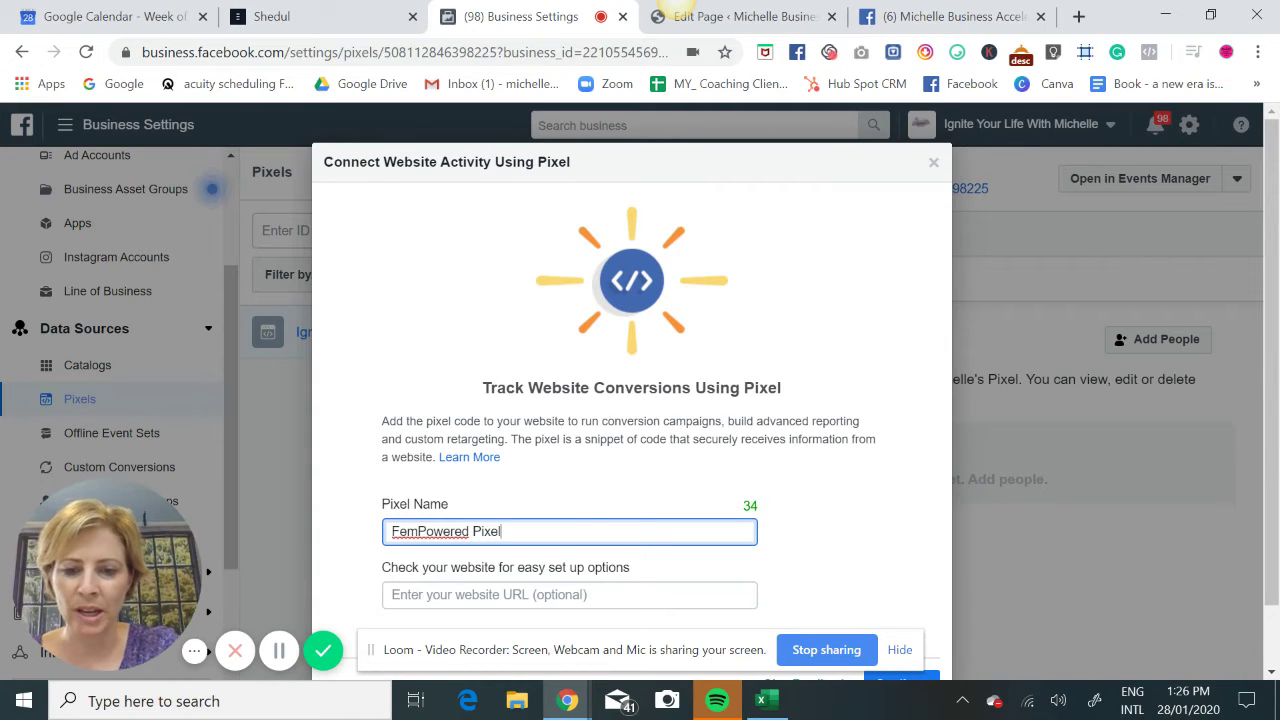
scroll(955, 490, "down", 1)
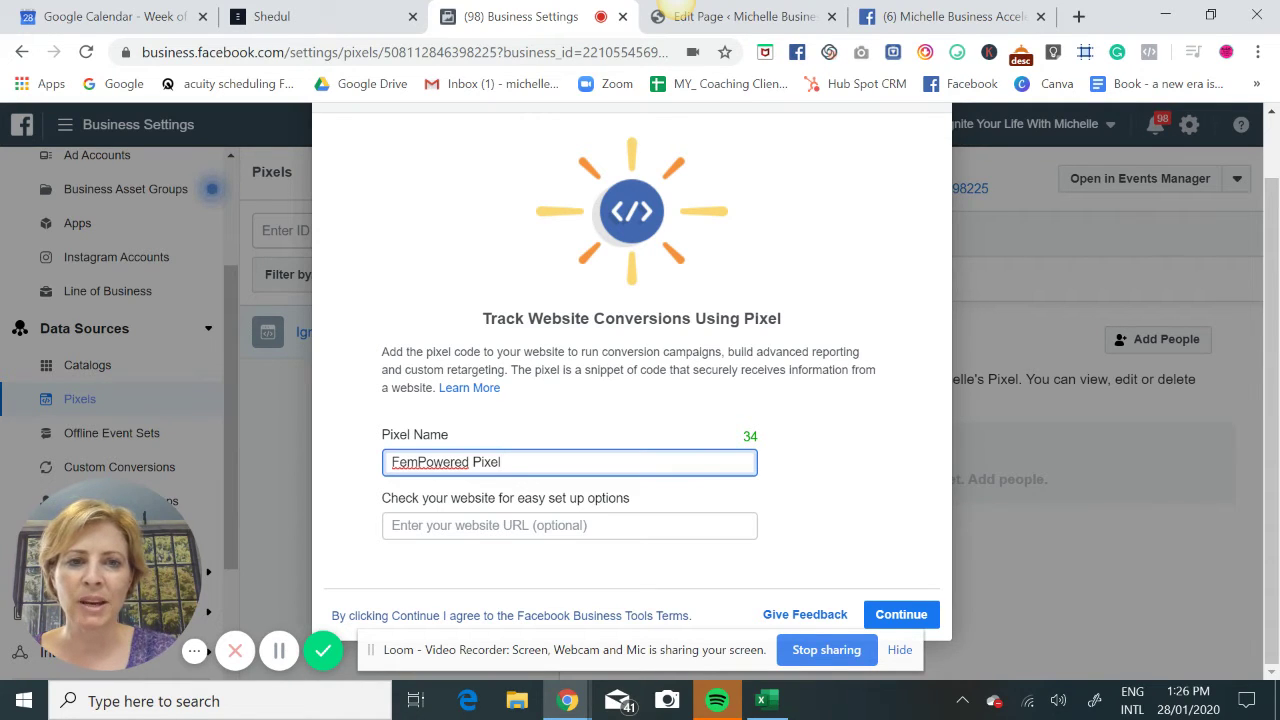
Step: View the live FemPowered home page in WordPress, reopen its editor and return to the pixel creation dialog
left_click(787, 20)
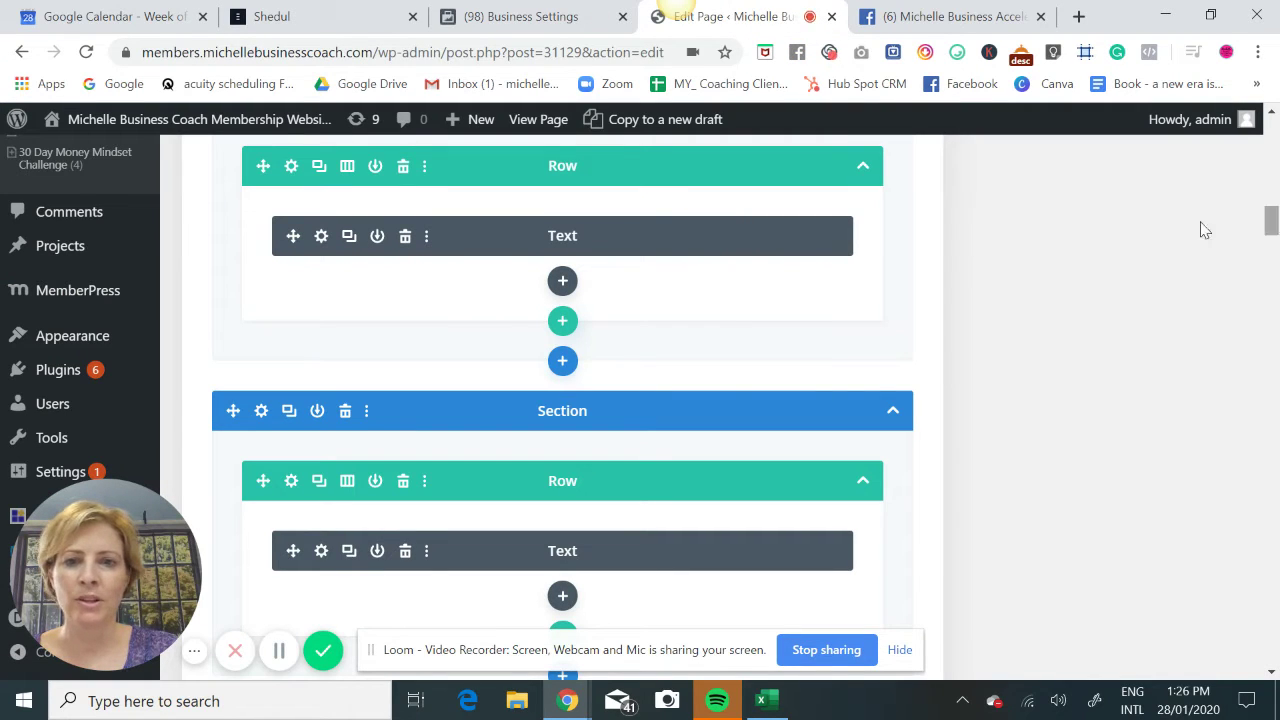
left_click(552, 128)
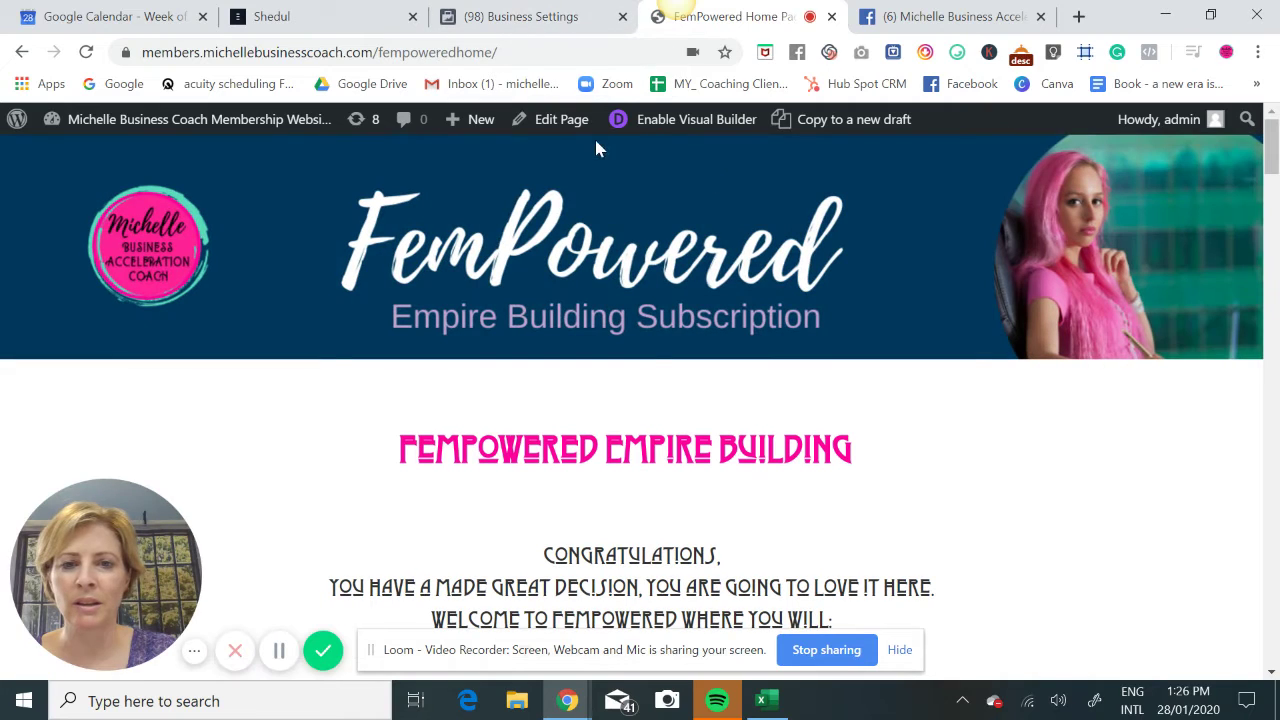
left_click(565, 122)
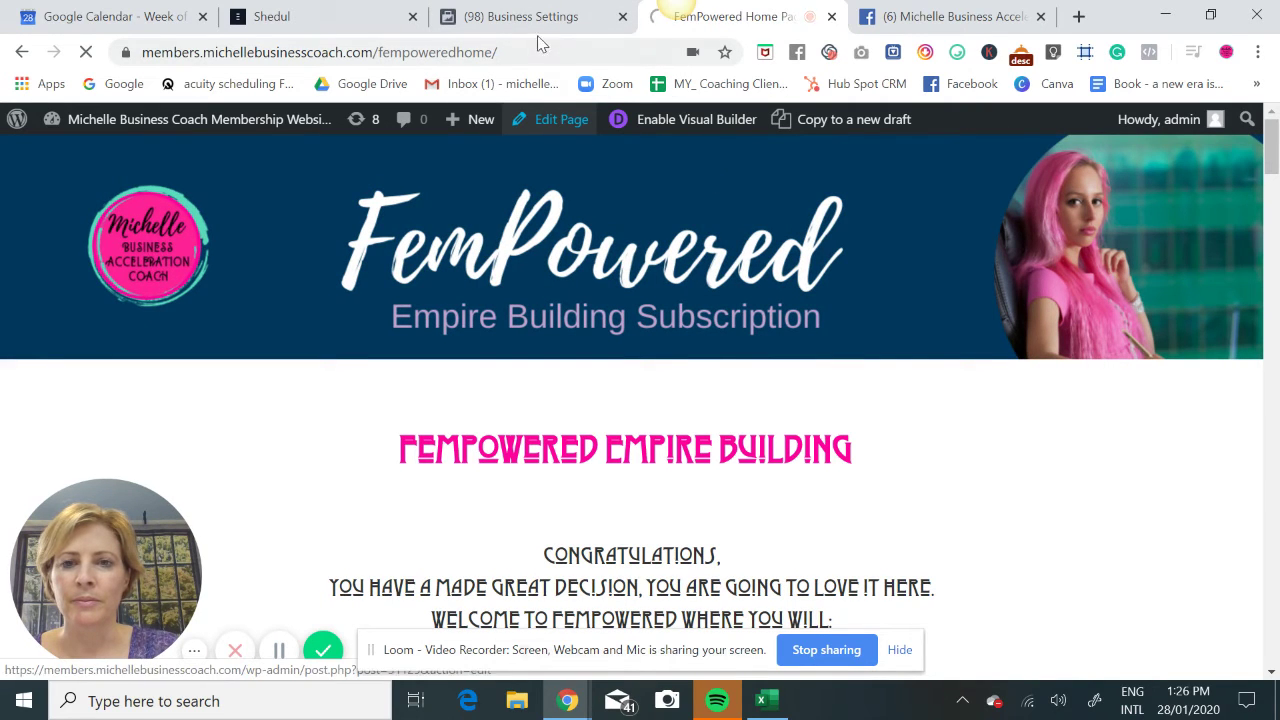
left_click(530, 16)
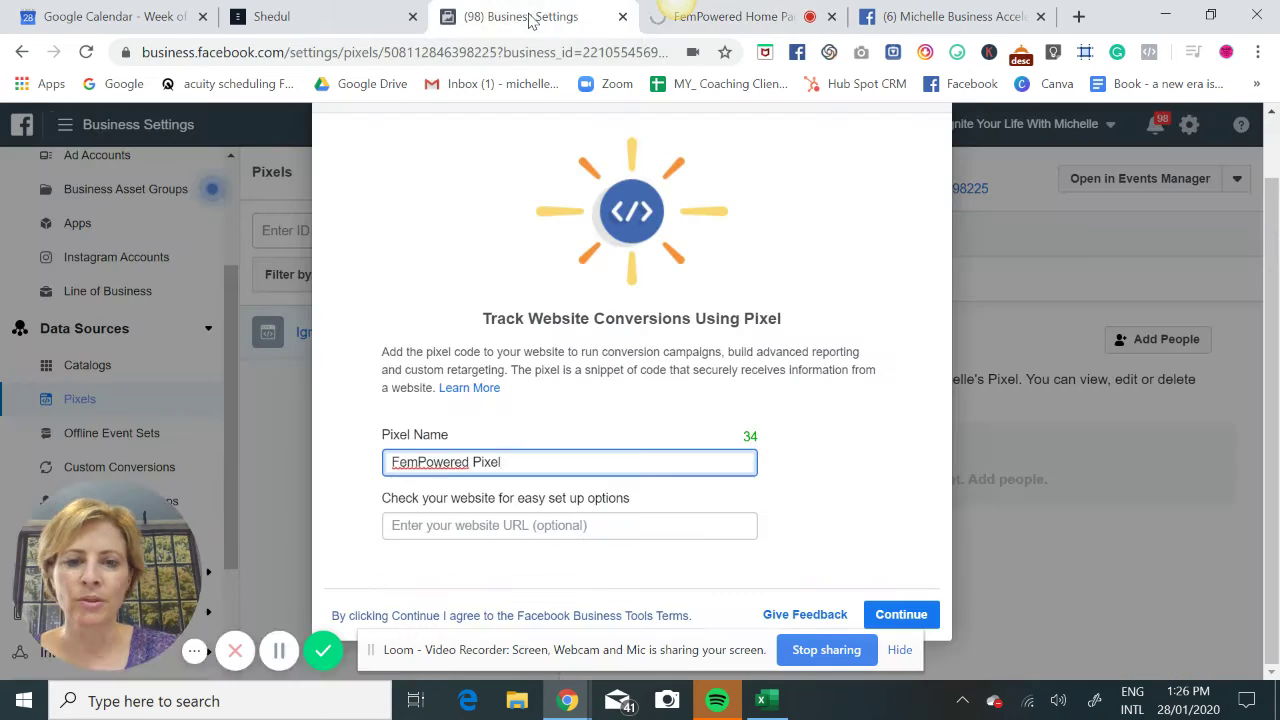
Step: Create the pixel without a website URL and review the base code for manual installation
left_click(918, 619)
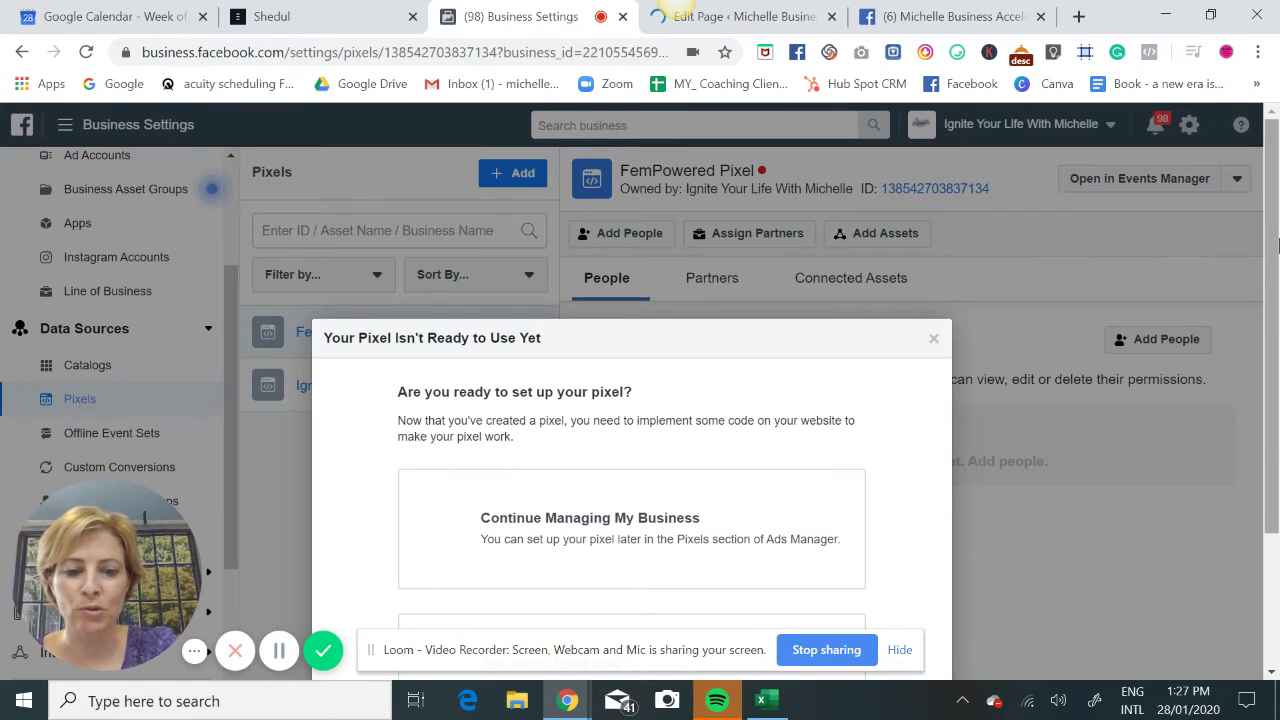
left_click_drag(1277, 246, 1277, 364)
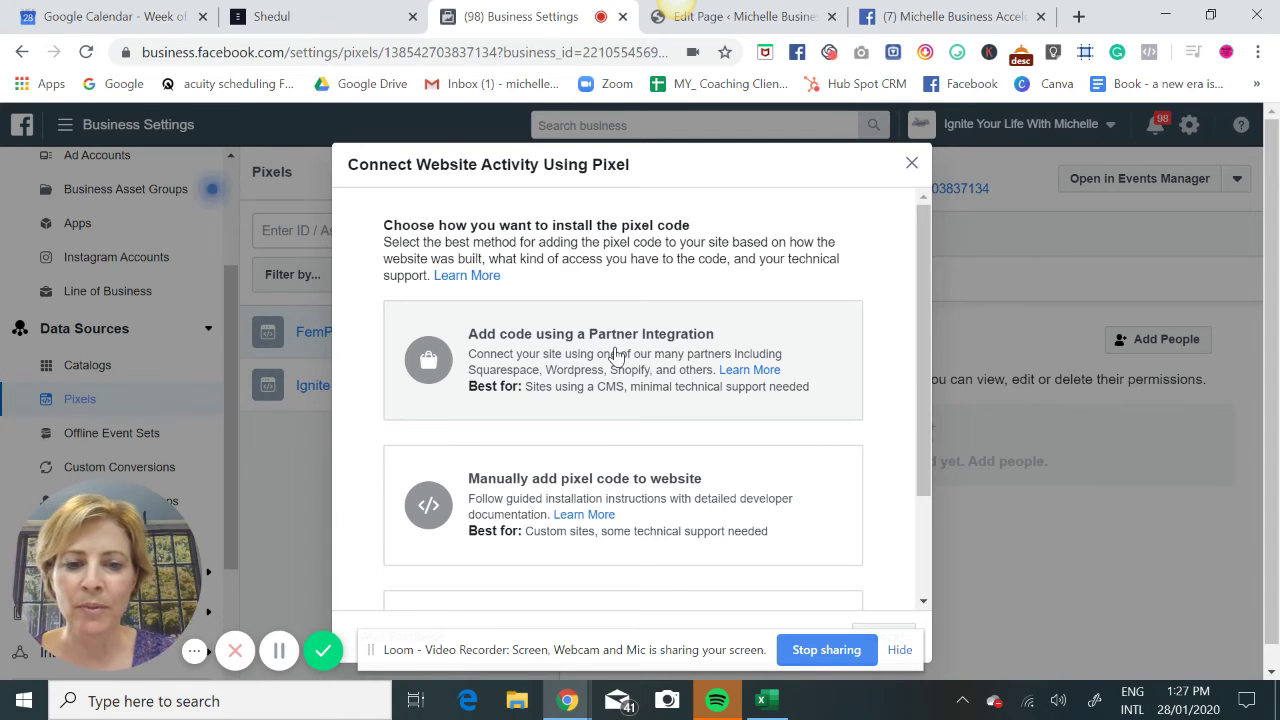
left_click(590, 488)
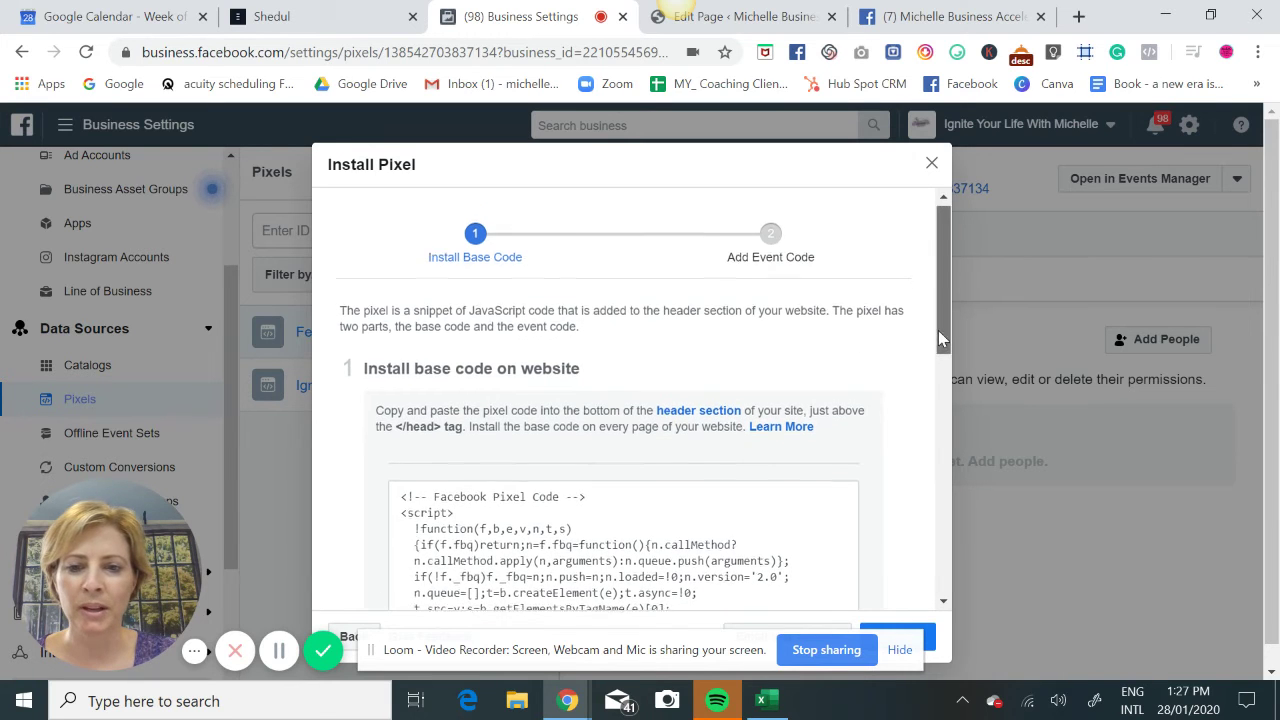
left_click_drag(938, 330, 970, 275)
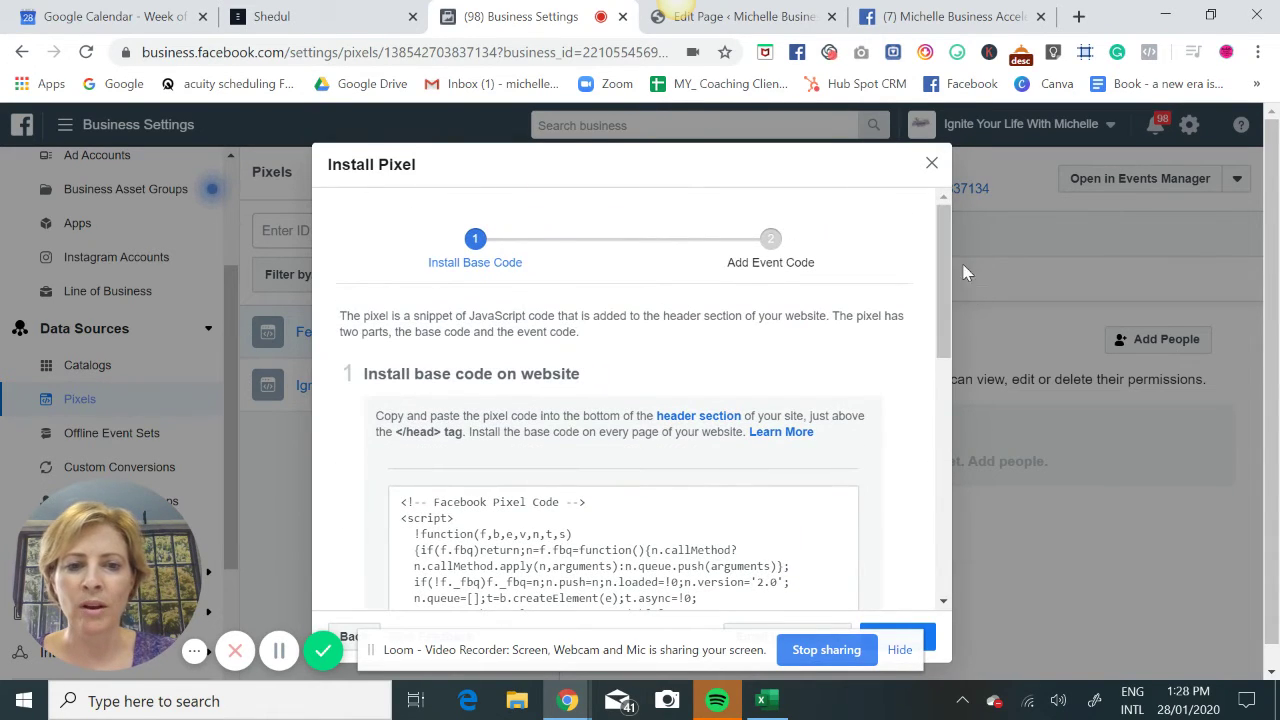
left_click(933, 164)
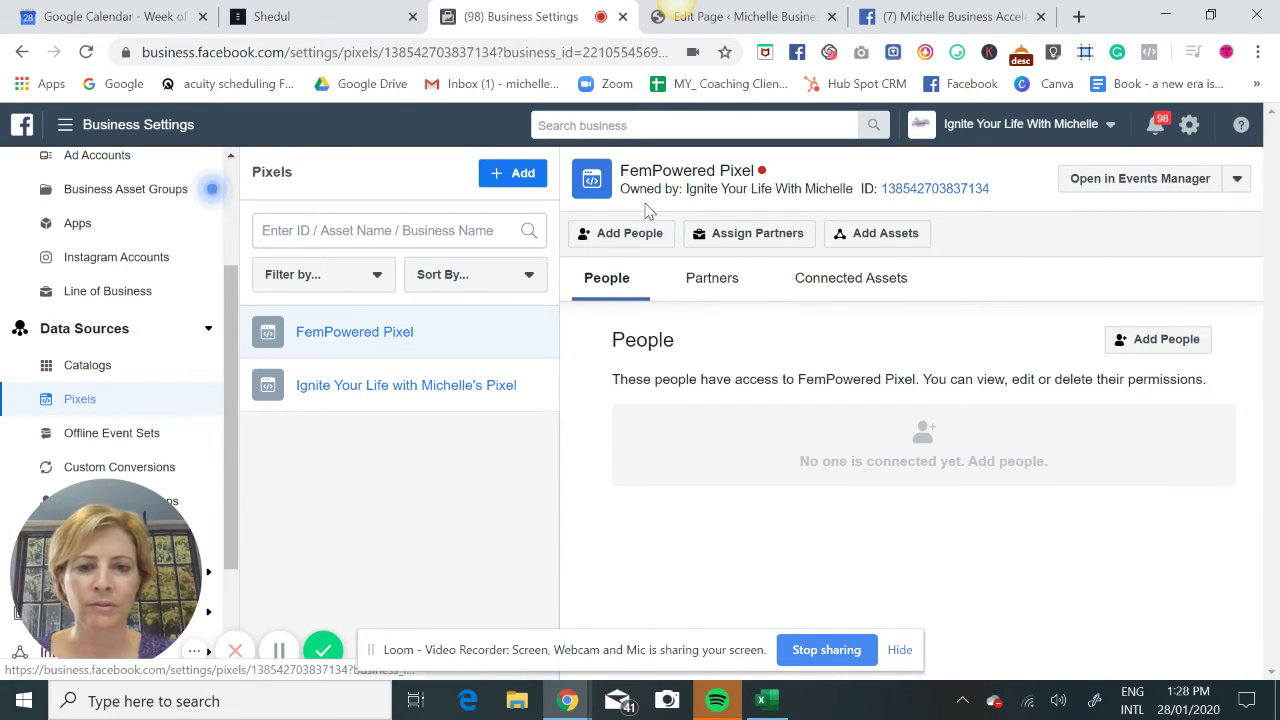
left_click(523, 176)
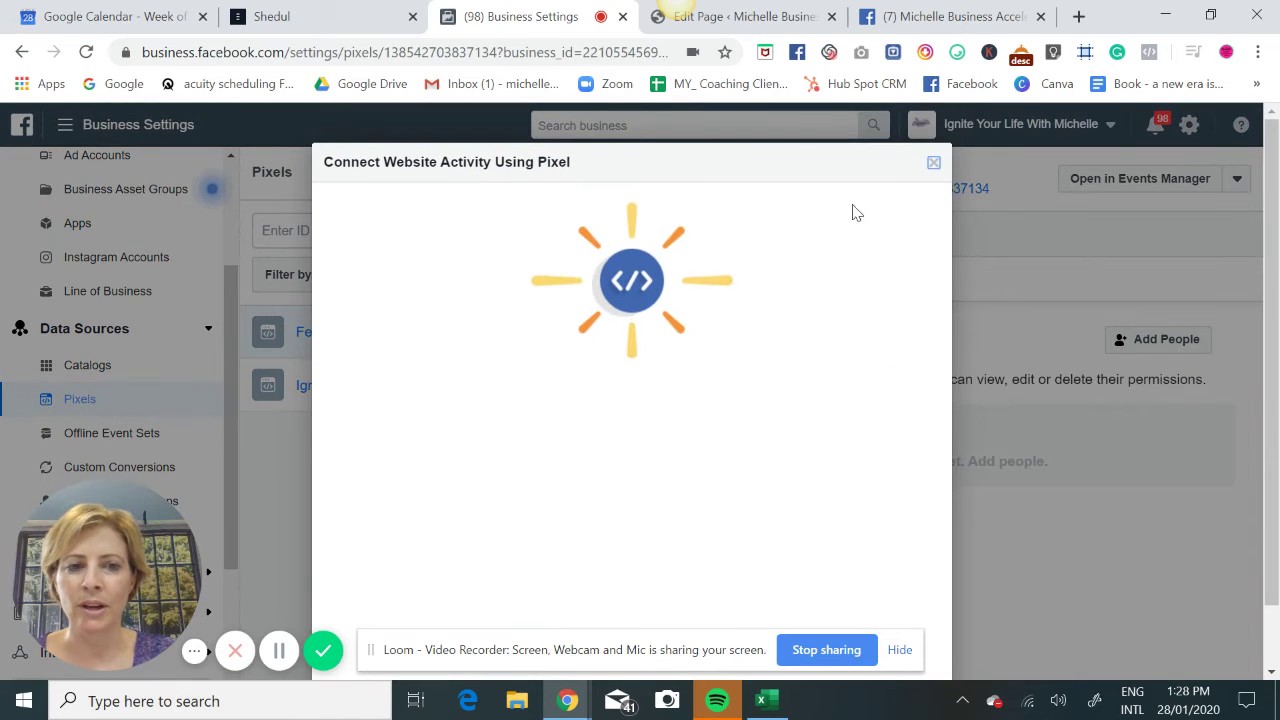
left_click(933, 164)
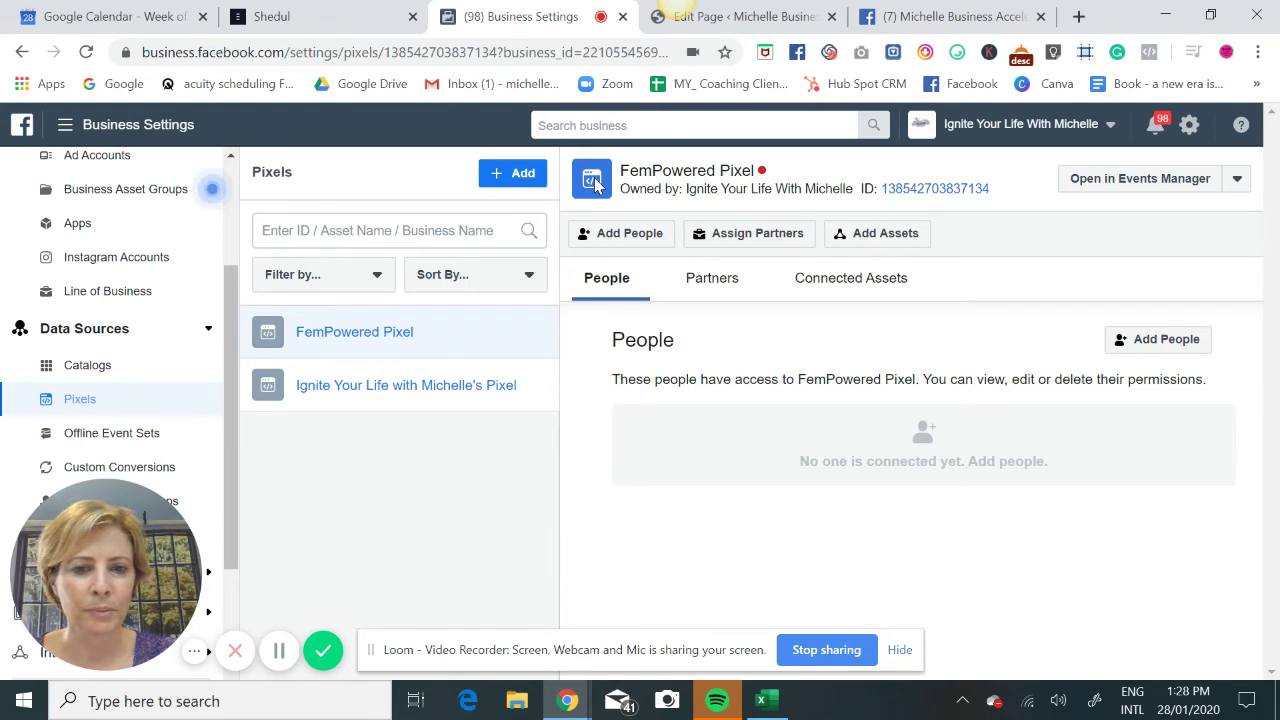
left_click(874, 240)
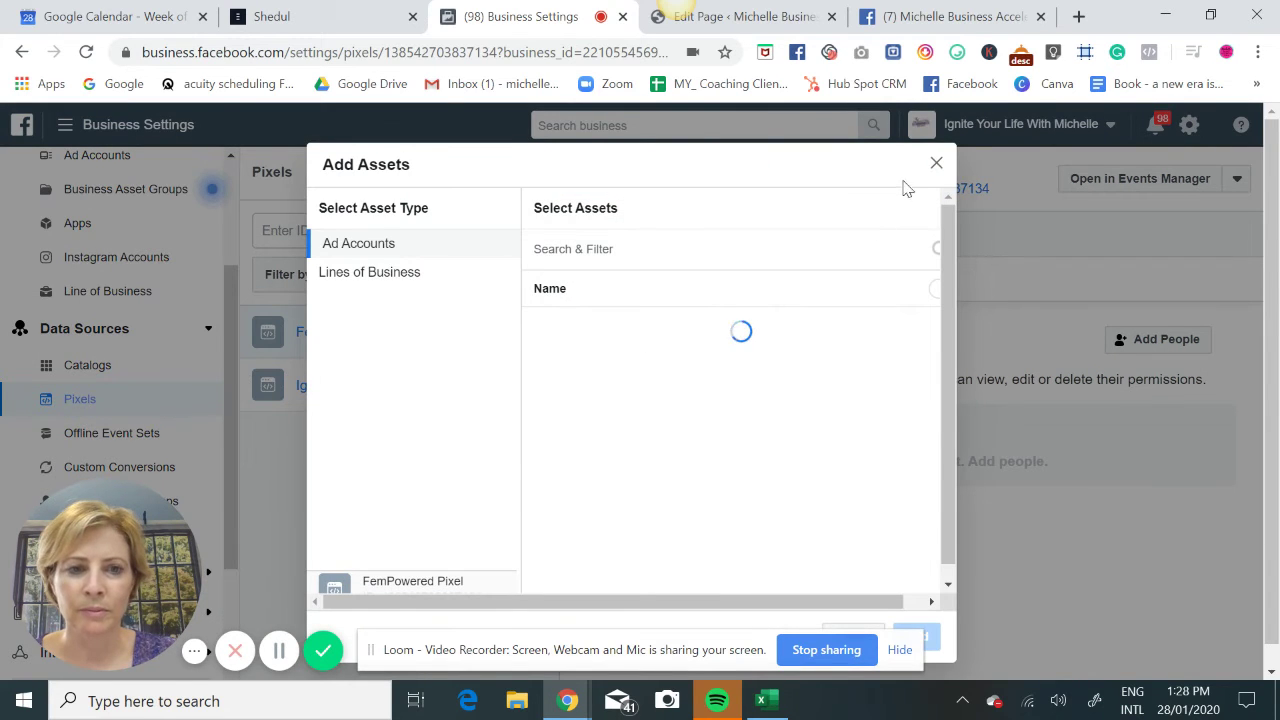
left_click(935, 164)
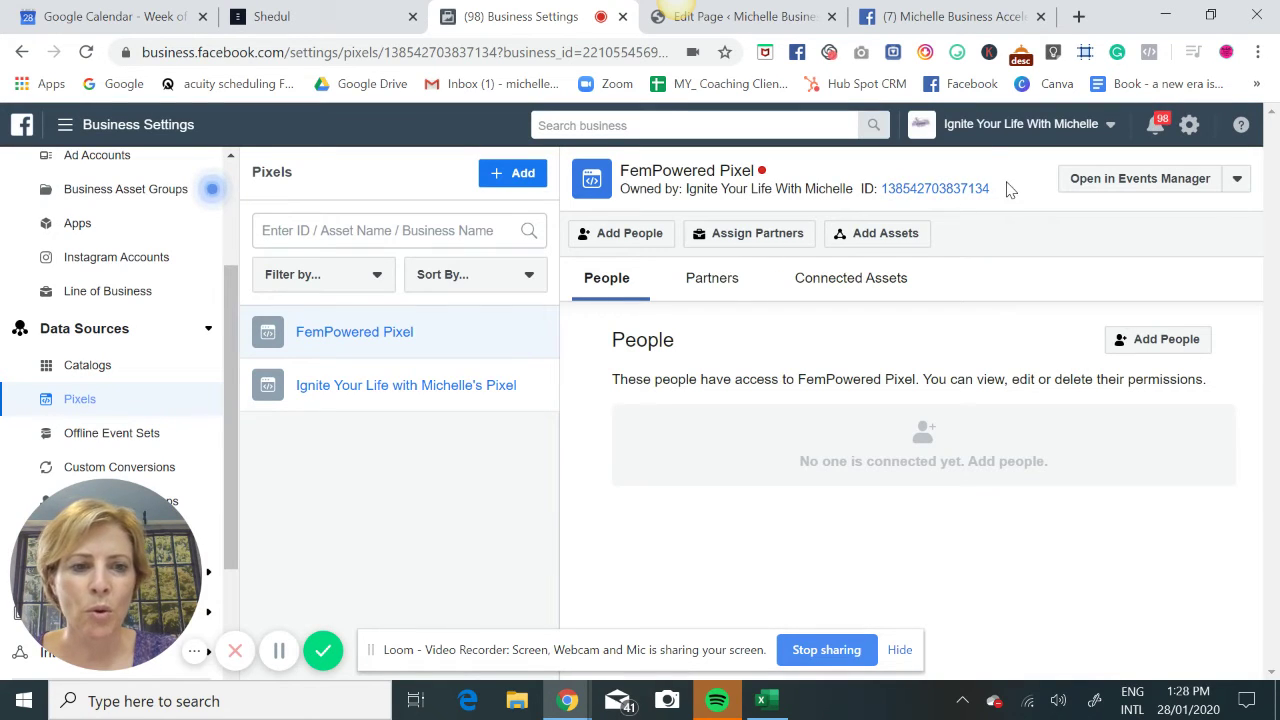
Step: Copy the ID of the FemPowered Pixel to the clipboard
left_click_drag(986, 189, 884, 197)
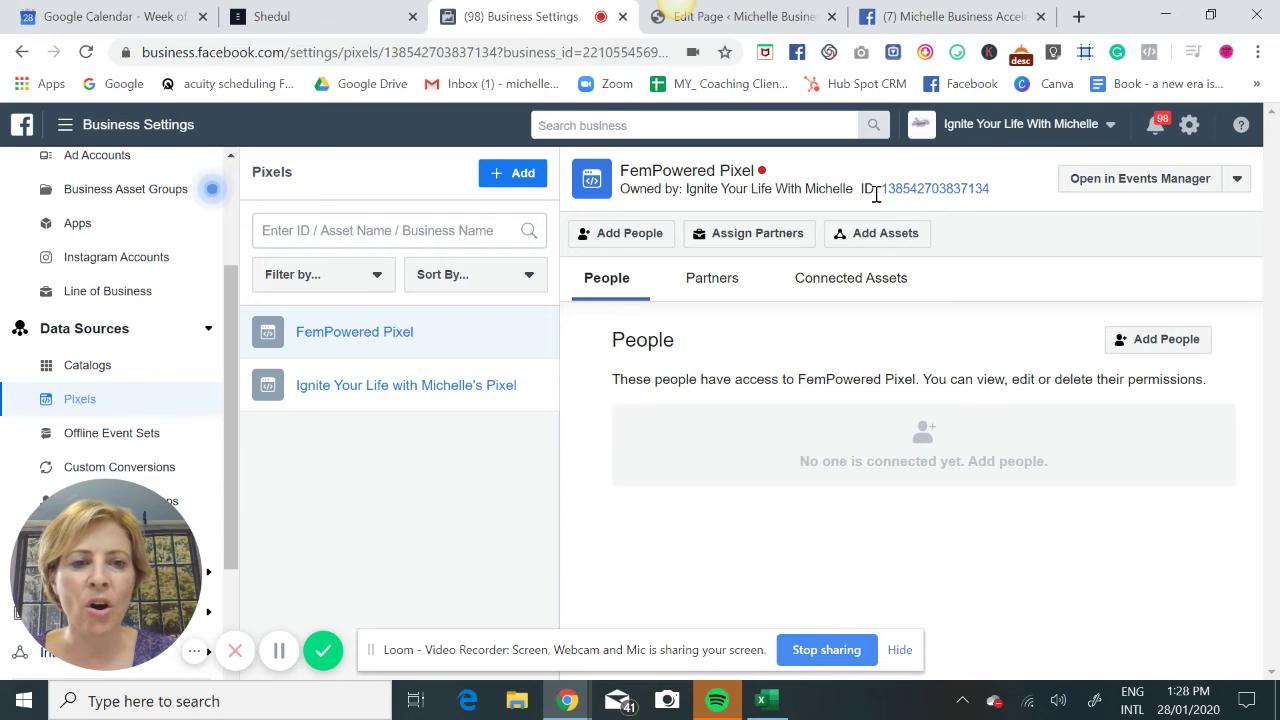
left_click_drag(995, 193, 885, 193)
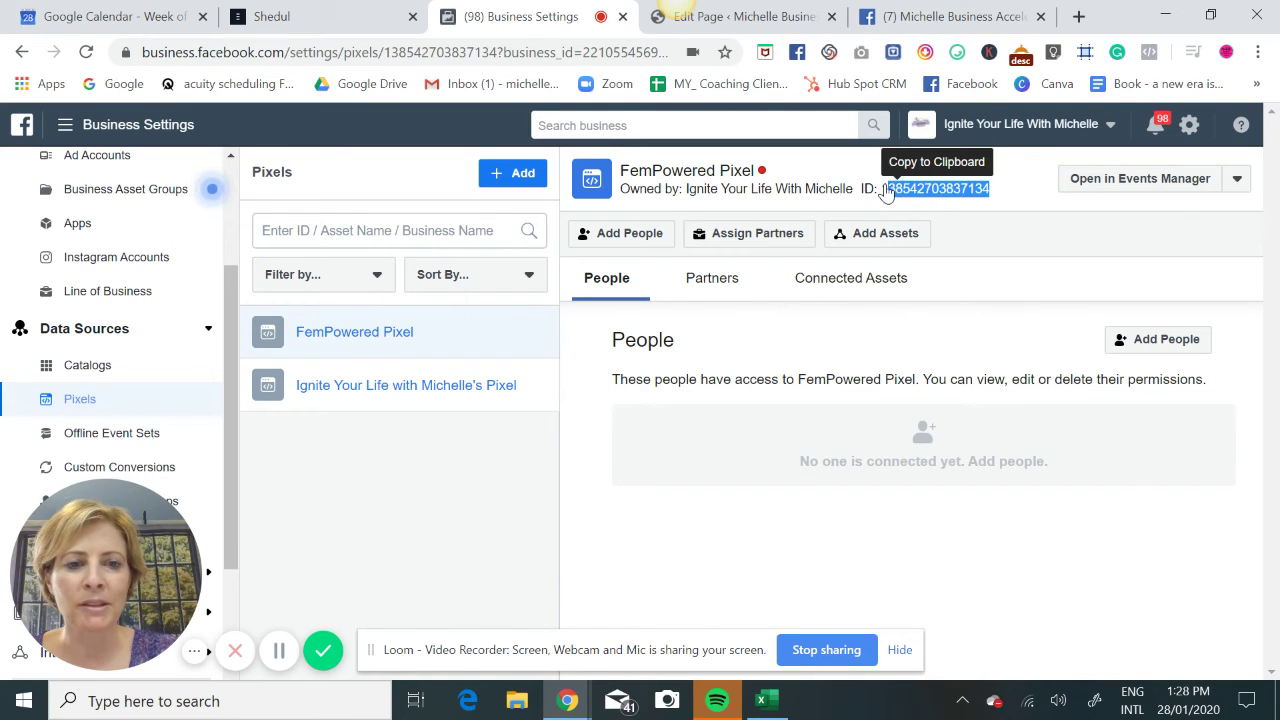
left_click(1014, 187)
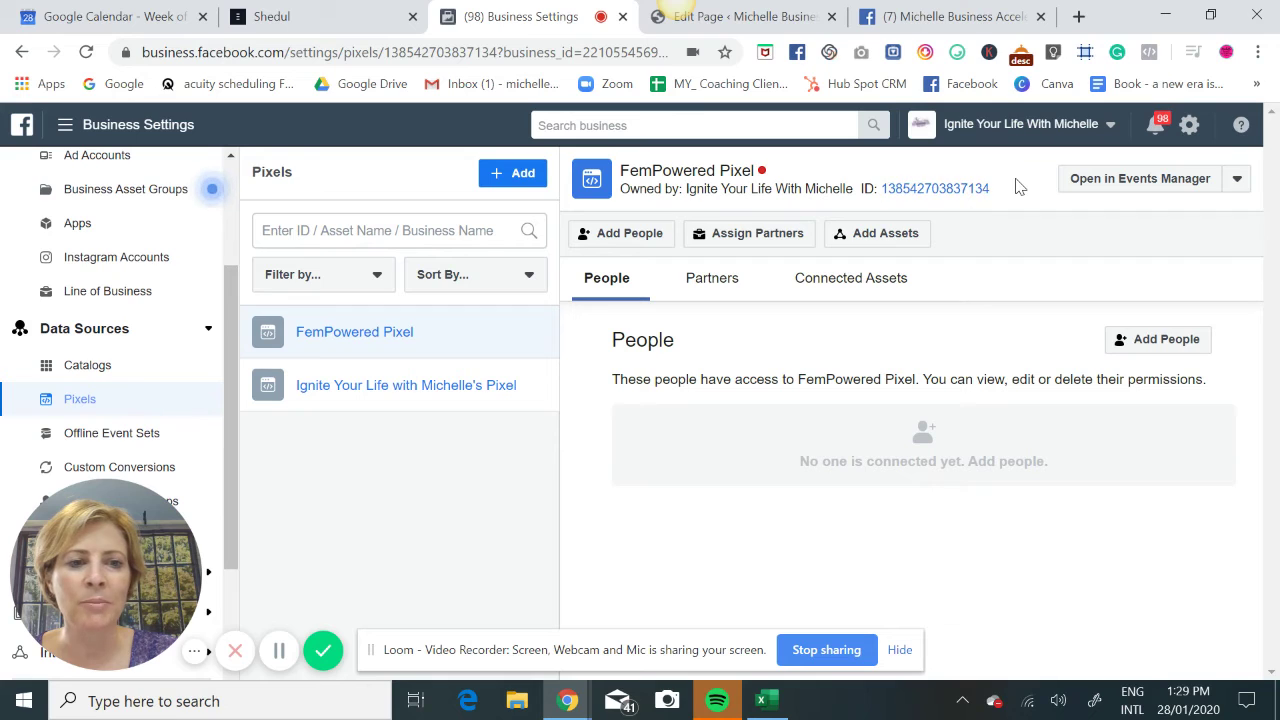
left_click(967, 198)
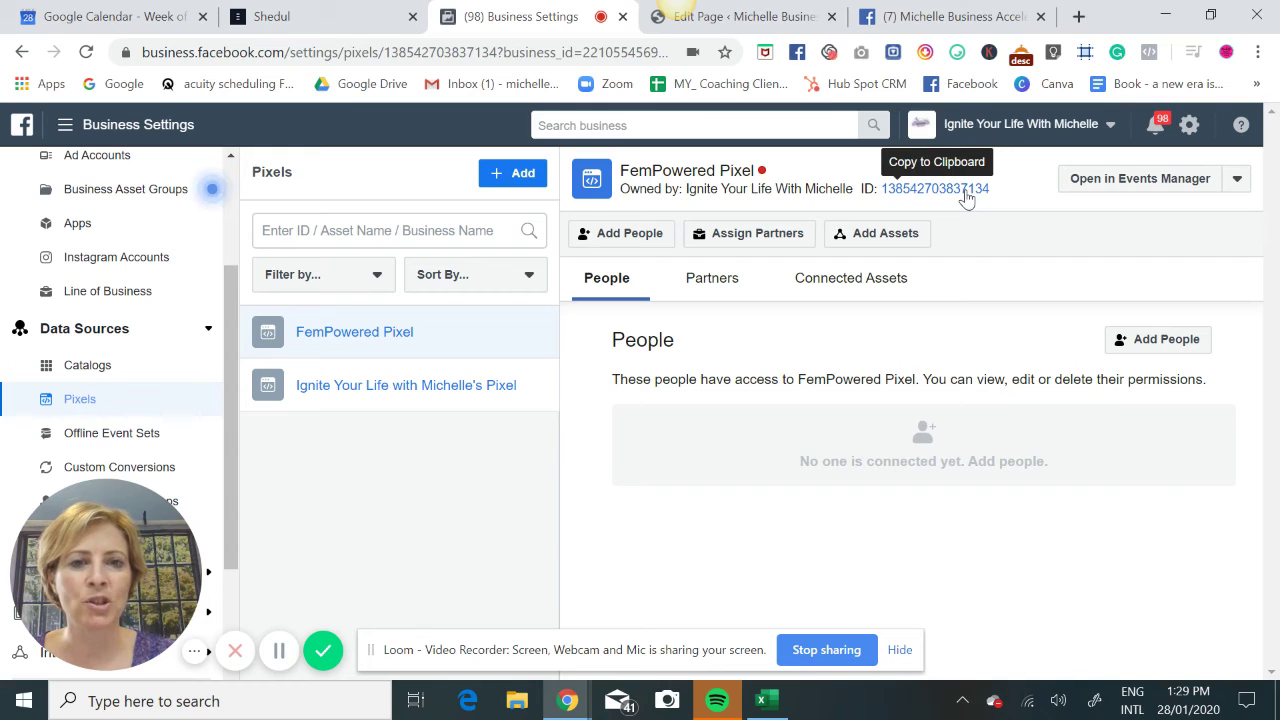
Step: Switch to the WordPress page editor and open the PixelYourSite plugin's dashboard
left_click(770, 30)
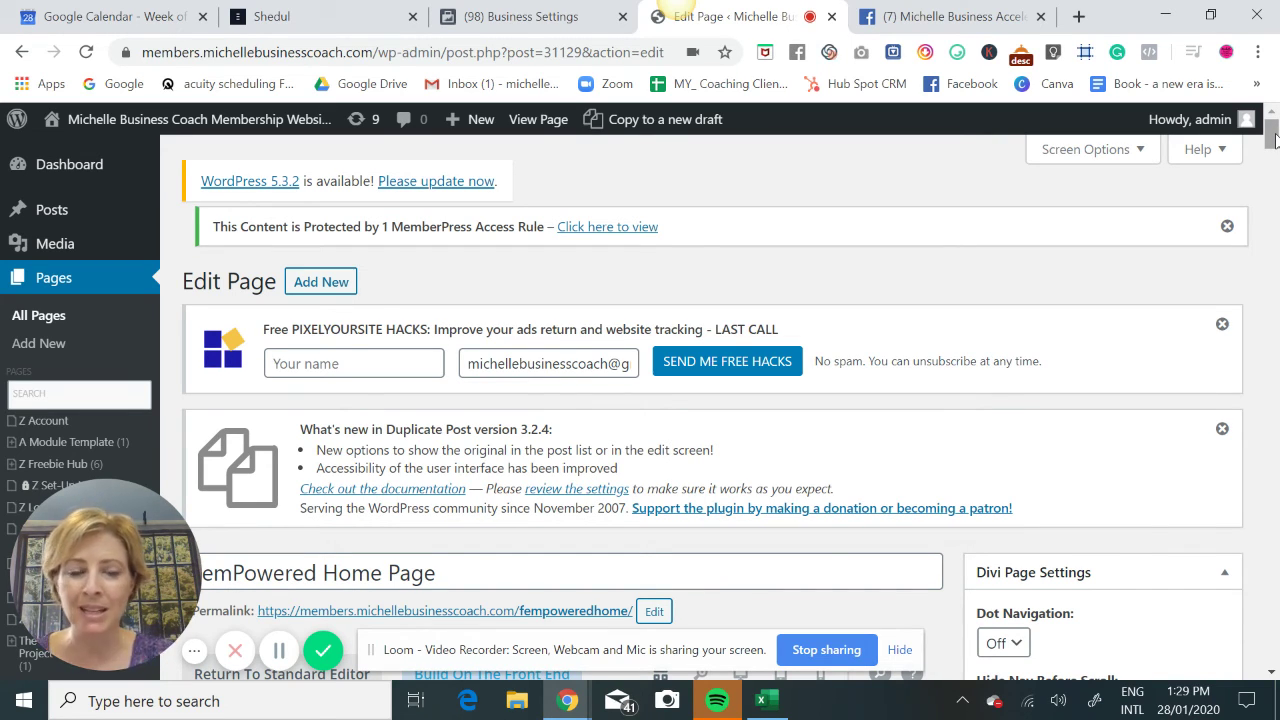
left_click_drag(1272, 140, 1272, 192)
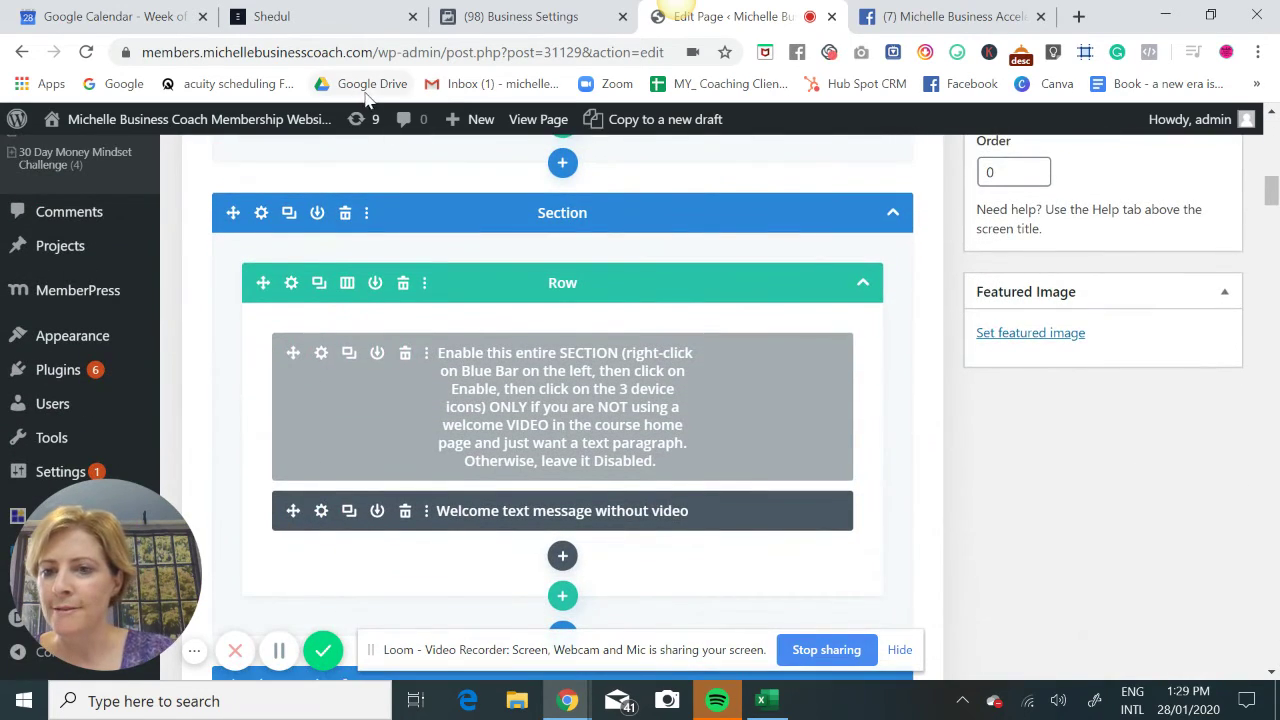
scroll(195, 325, "down", 1)
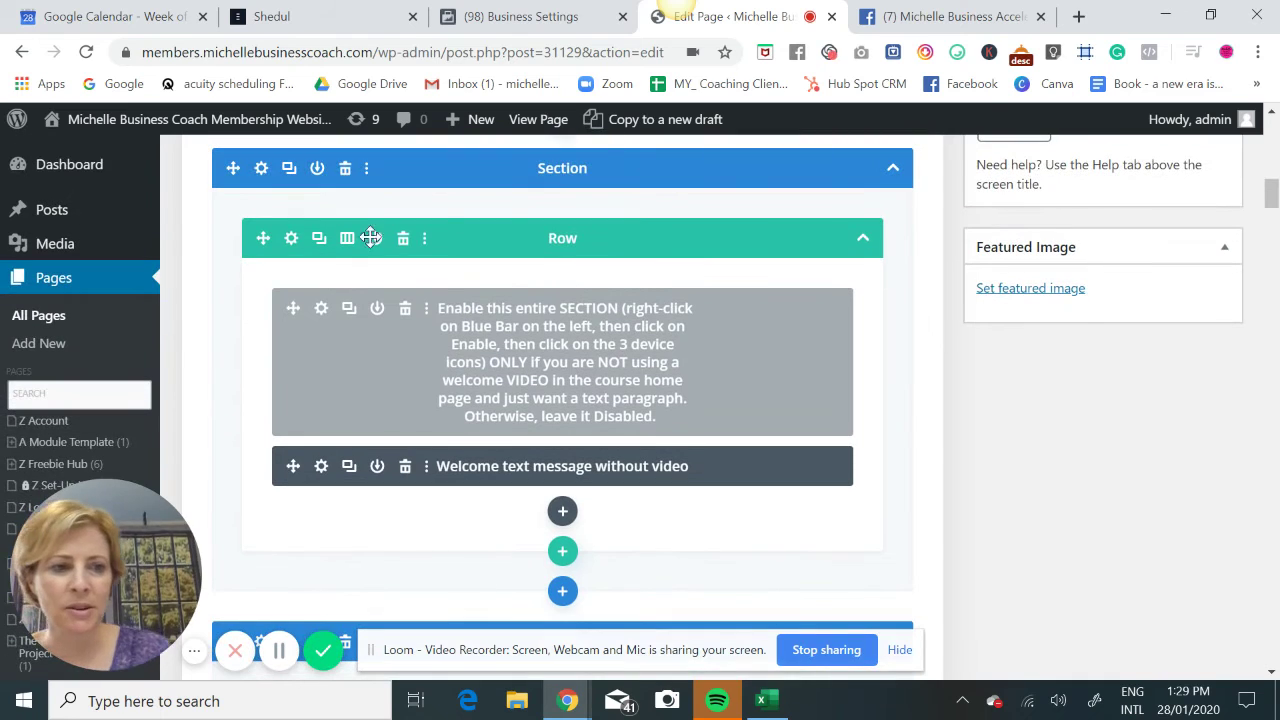
left_click_drag(168, 598, 528, 603)
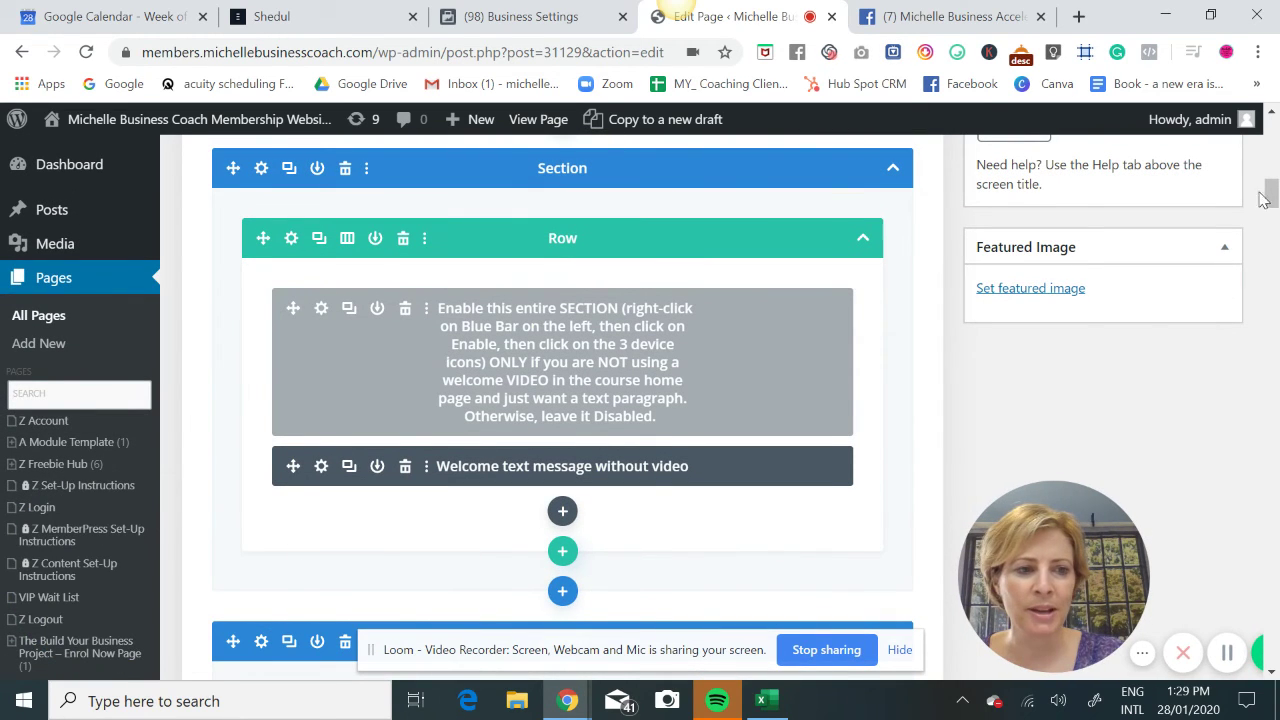
left_click_drag(1272, 205, 1272, 262)
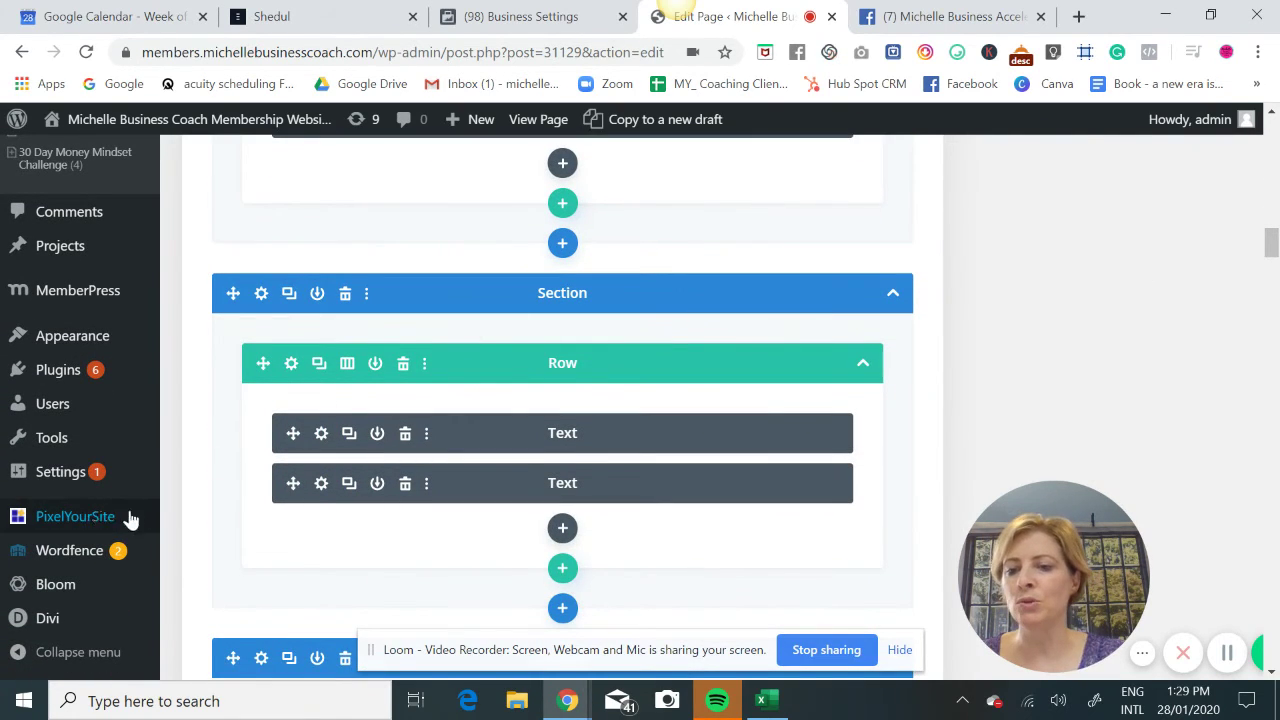
mouse_move(100, 520)
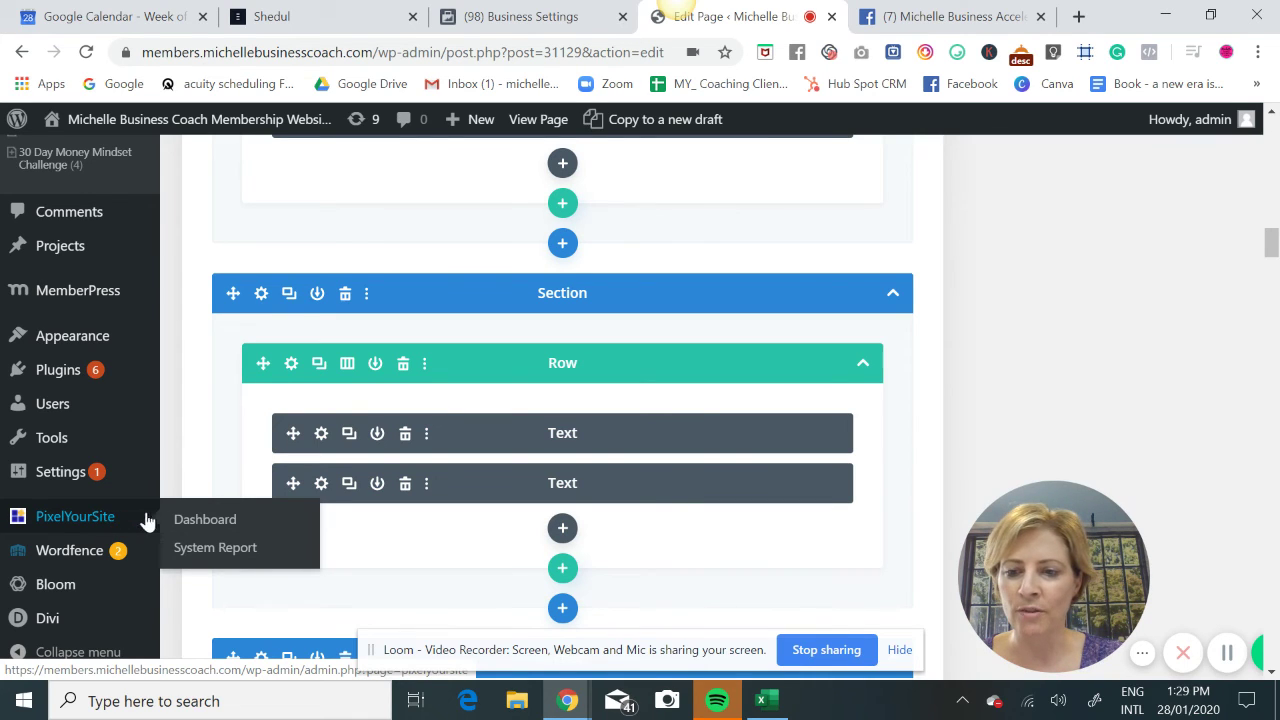
left_click(198, 522)
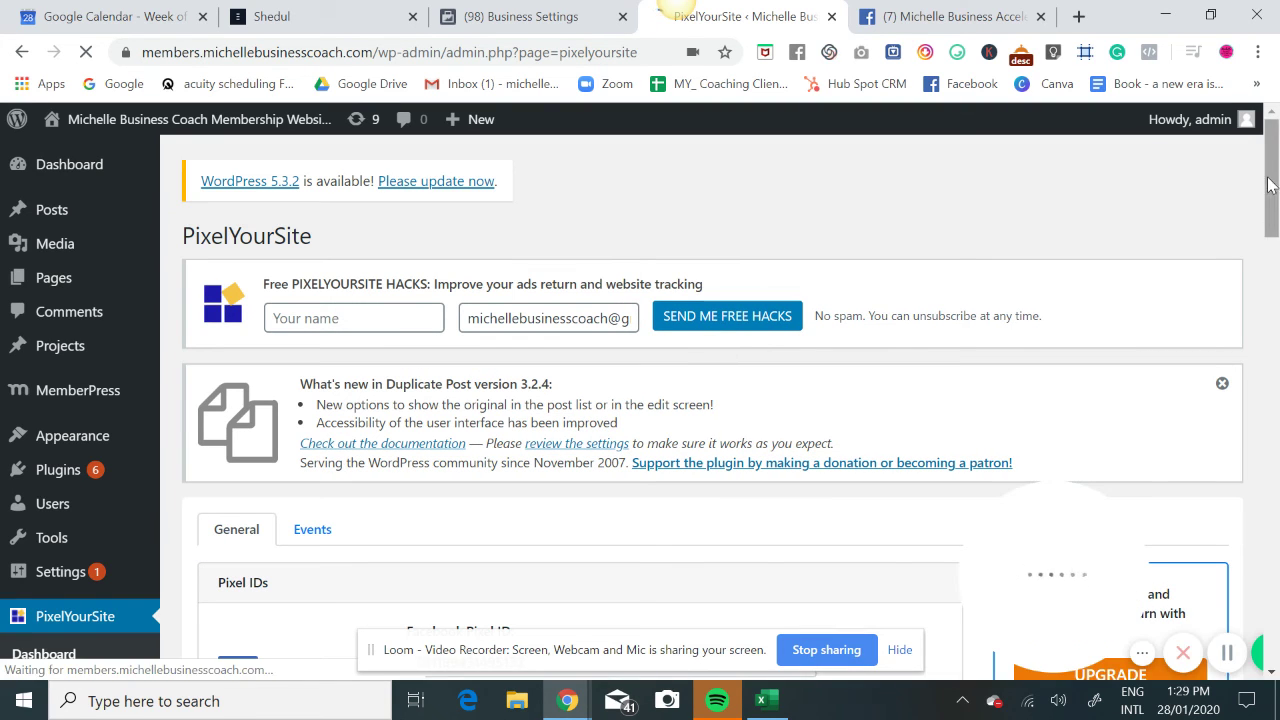
Step: Review the PixelYourSite general settings, from the Facebook Pixel ID field through to the option for saving them
left_click_drag(1272, 190, 1270, 262)
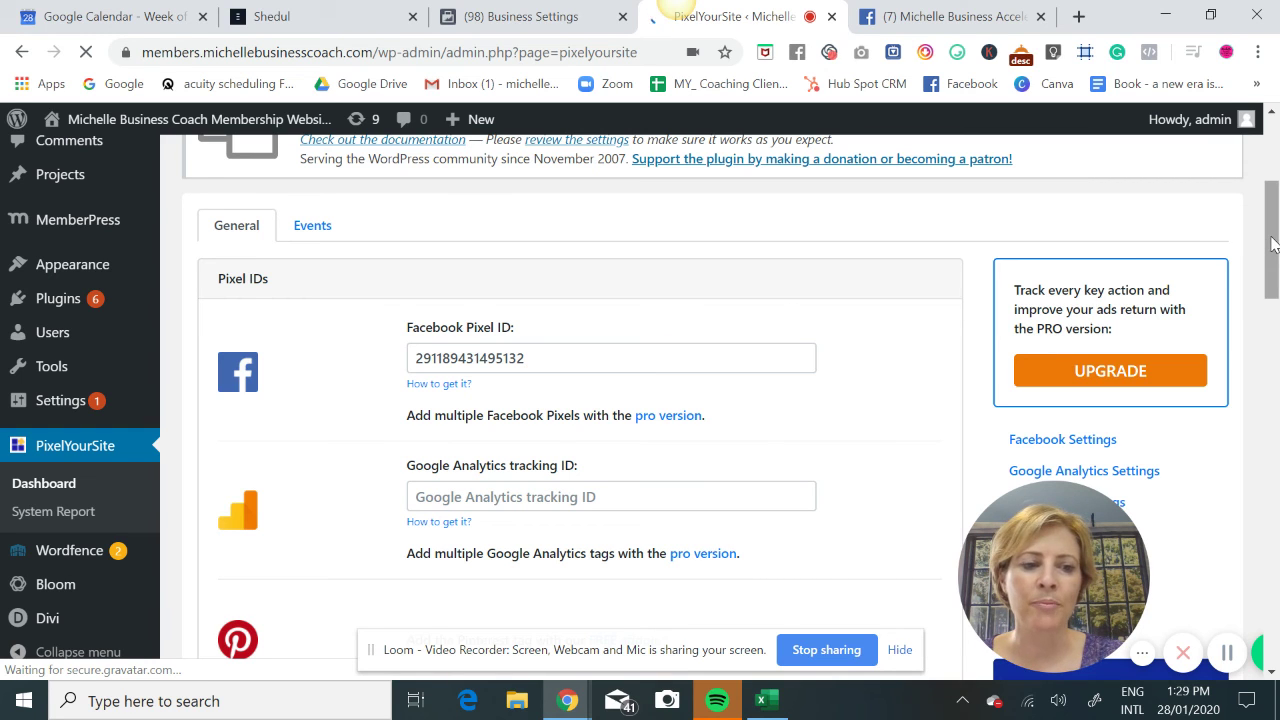
left_click_drag(1272, 245, 1236, 645)
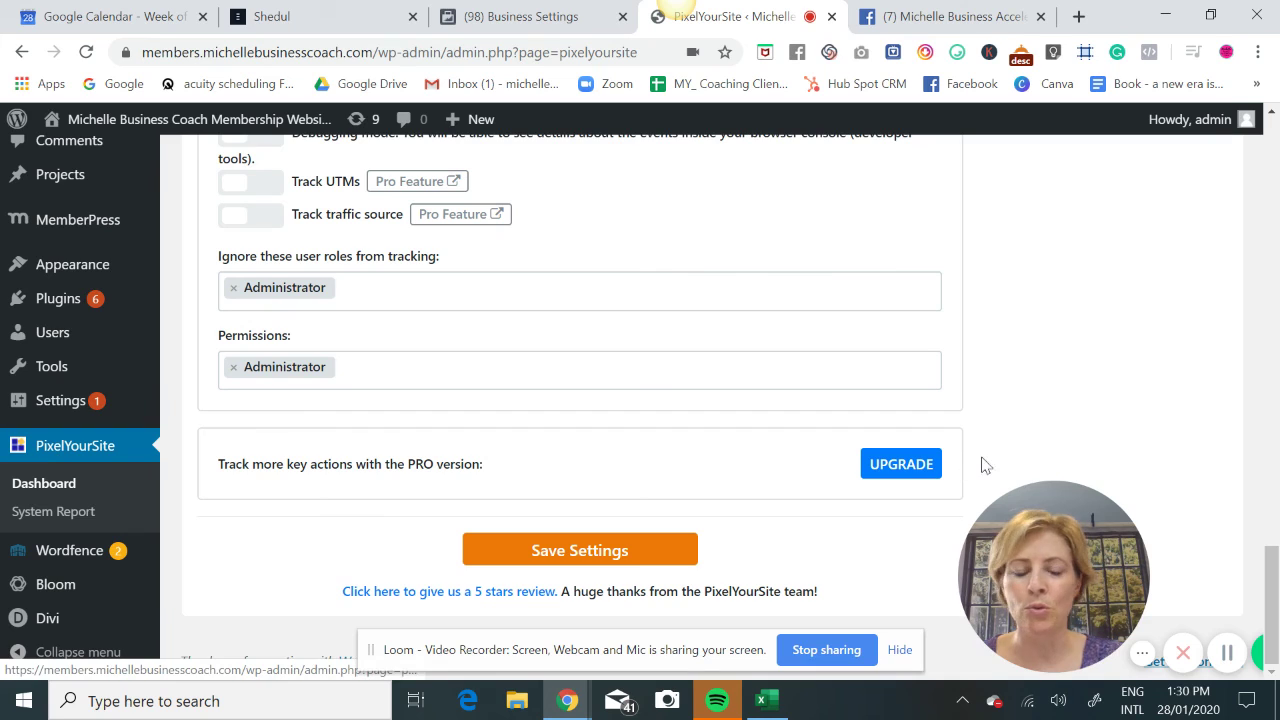
left_click_drag(1272, 583, 1275, 145)
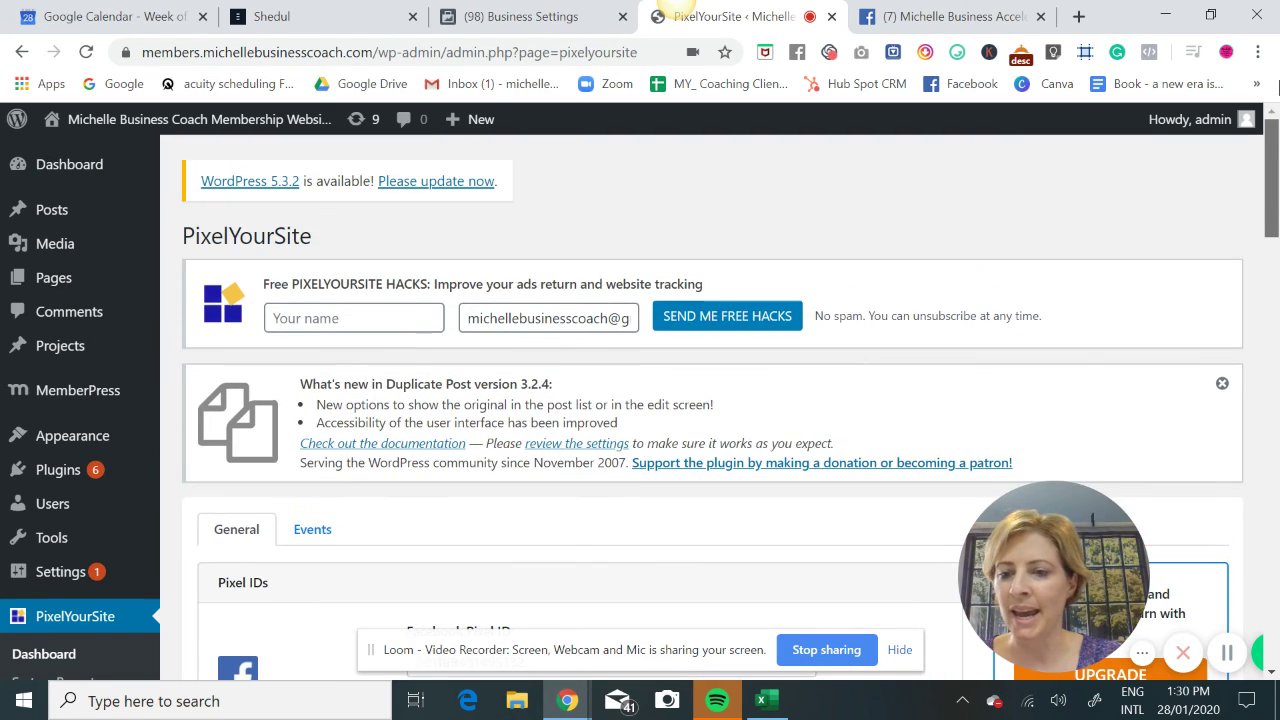
Step: Open the WordPress page for adding a new plugin
left_click(60, 480)
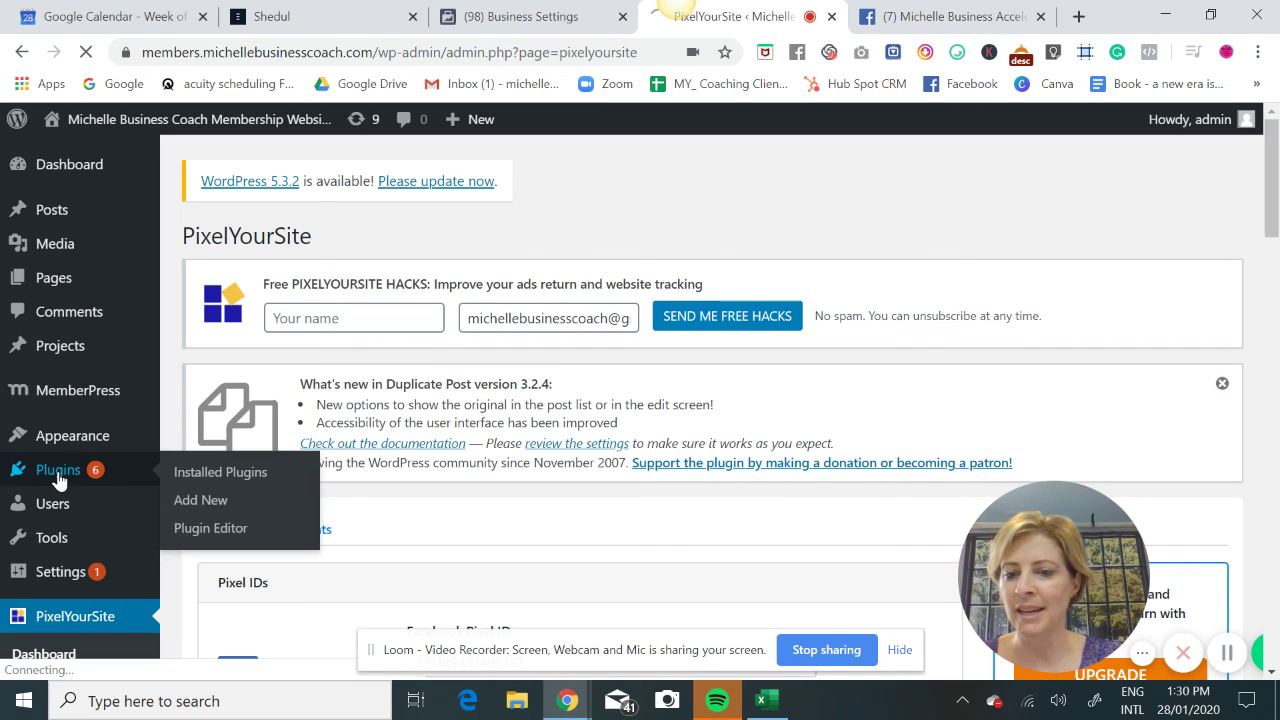
left_click(189, 511)
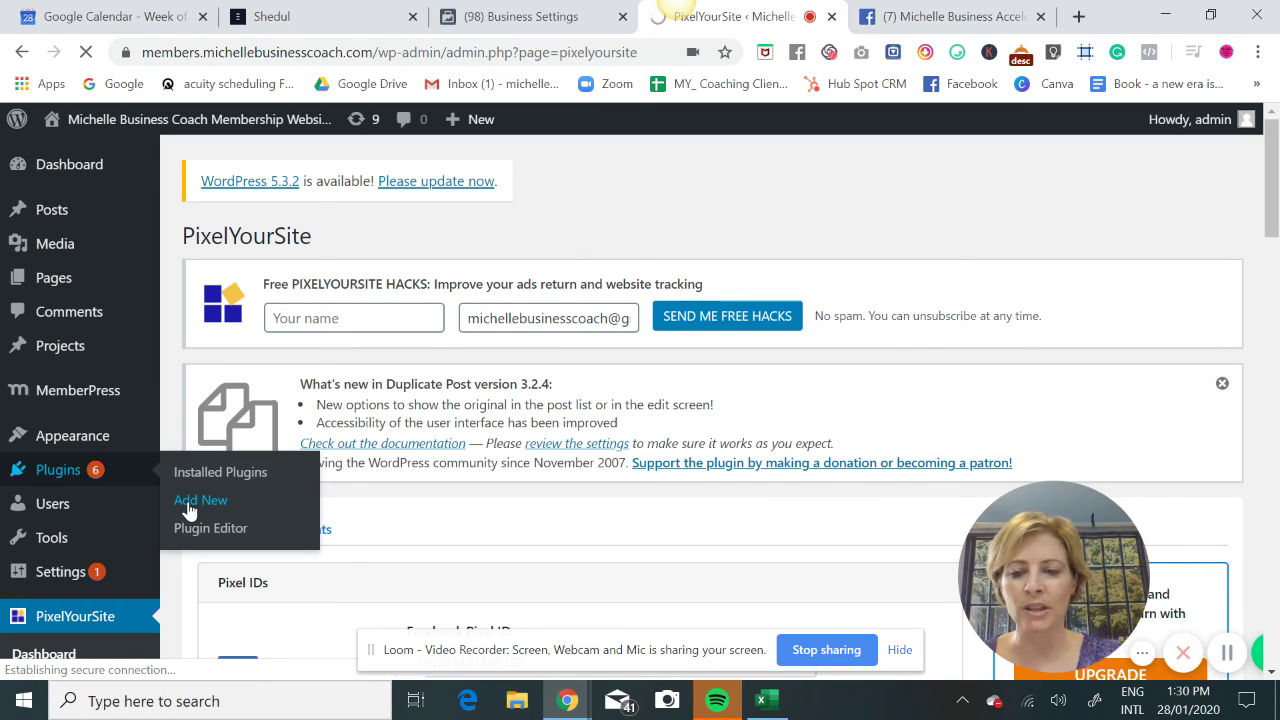